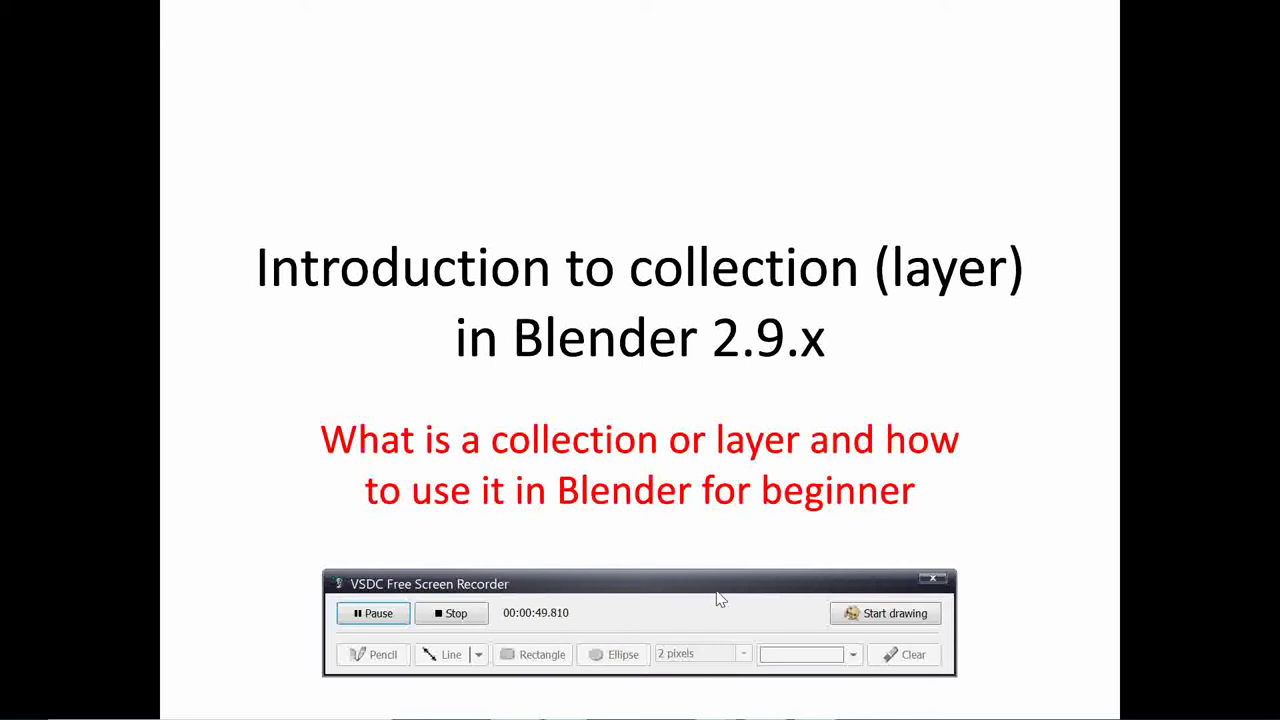
Step: Move past the Blender-collections title slide and exit the PowerPoint slideshow with Esc
click(742, 505)
key(Escape)
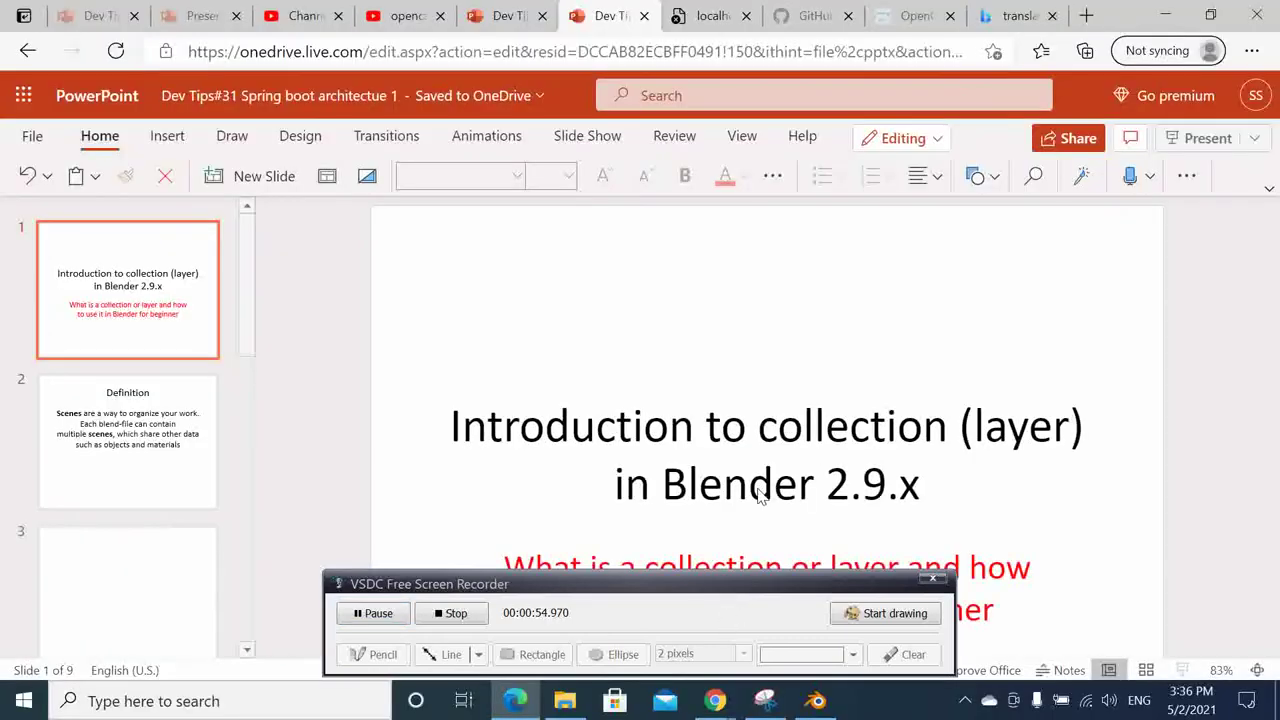
Step: Switch to Blender, select Cube.001 and show its Material Properties
click(816, 700)
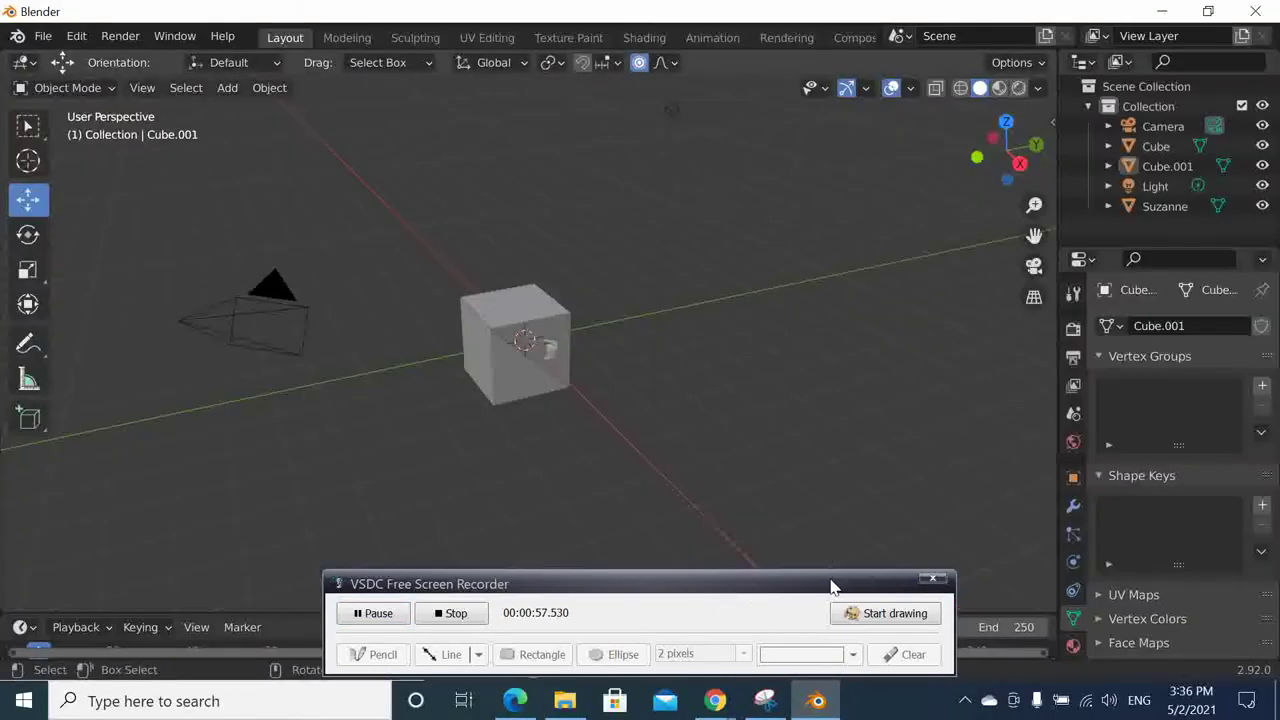
drag(832, 582, 847, 632)
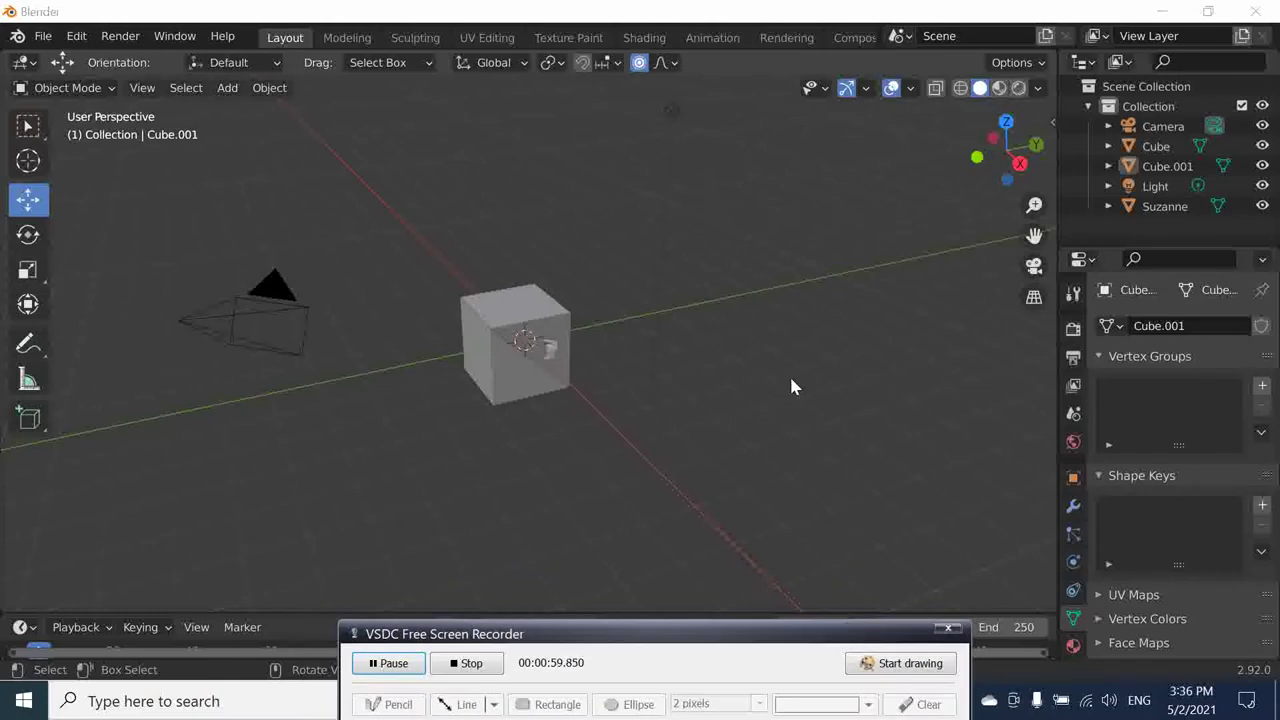
click(542, 323)
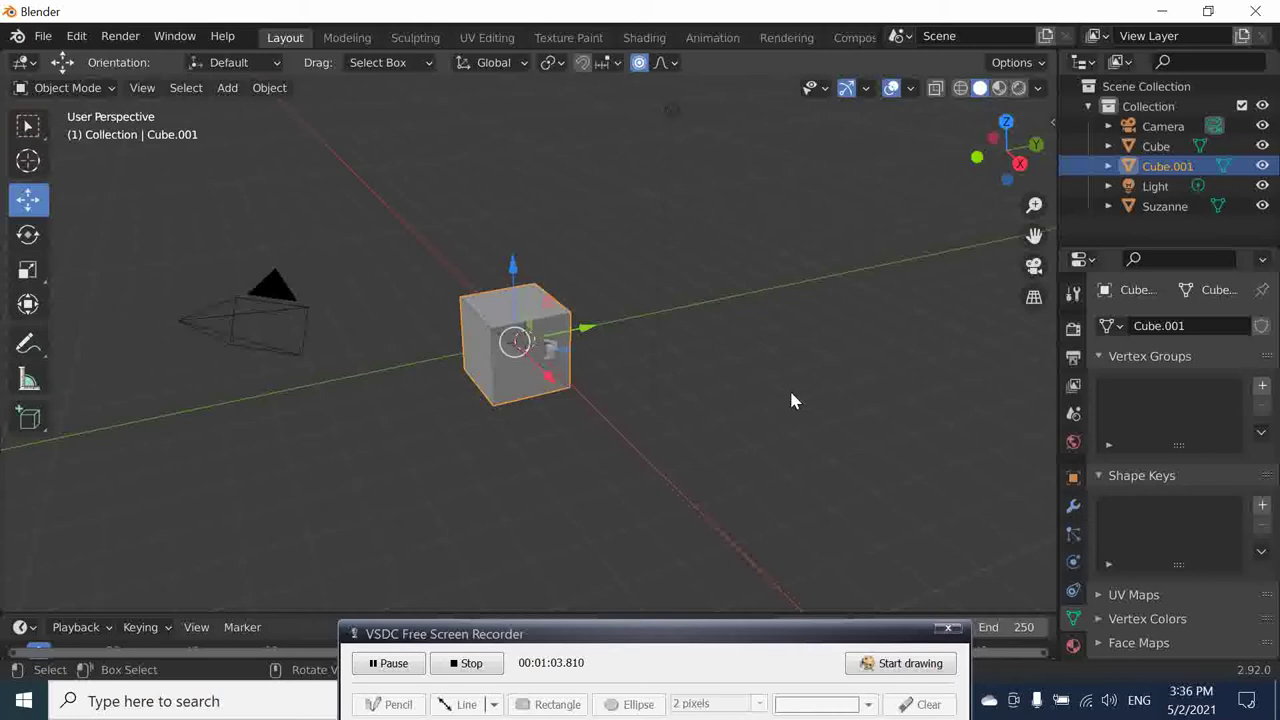
click(1073, 645)
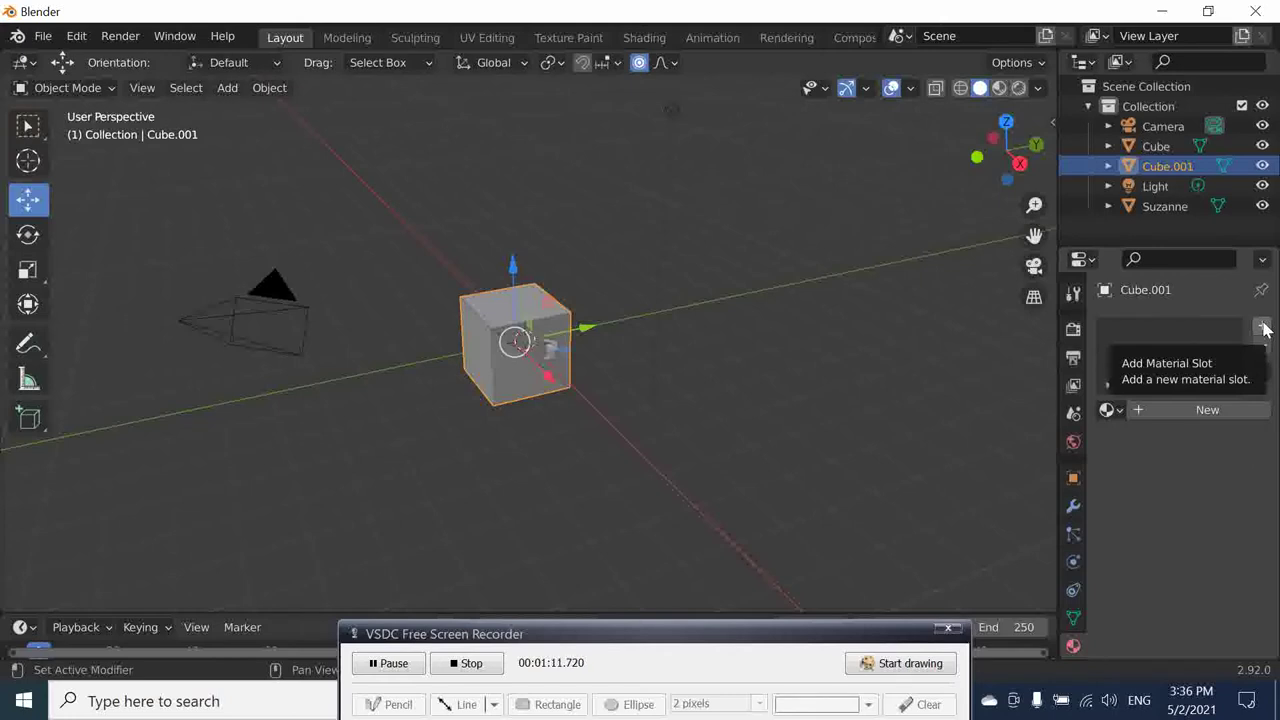
Step: Add a new material, Material.001, to Cube.001 and set its base colour to blue
click(1262, 327)
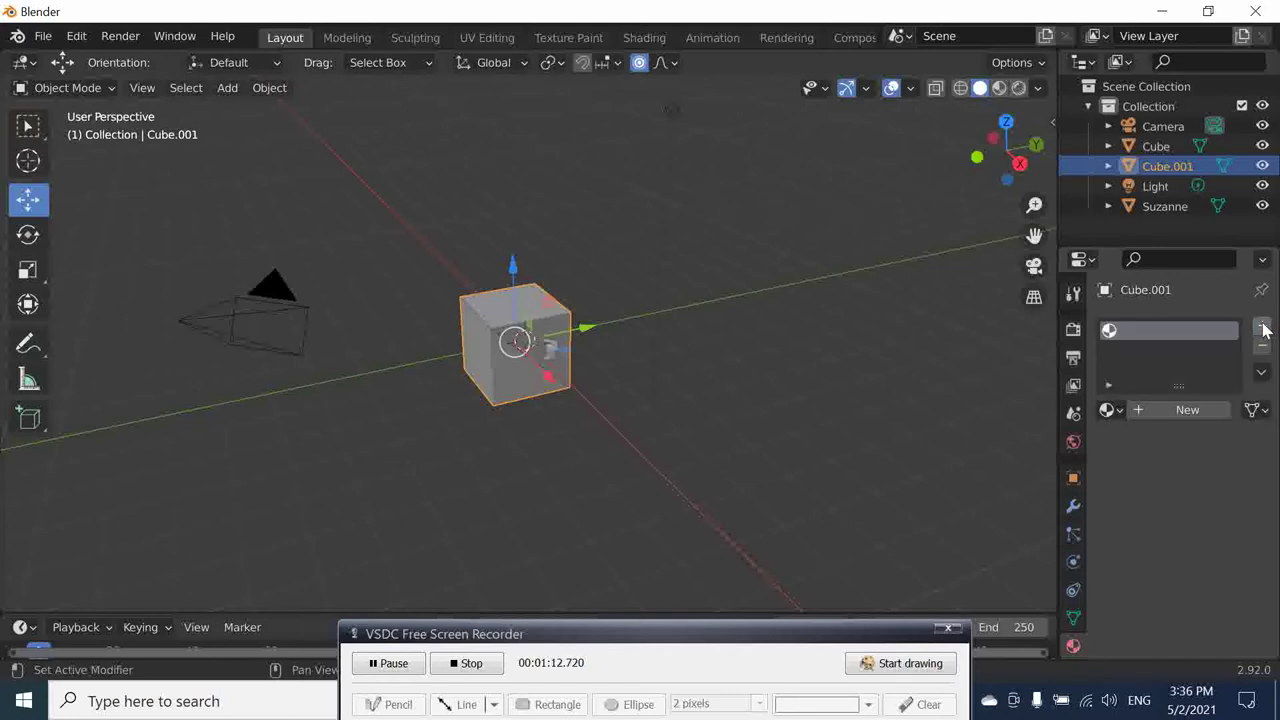
click(1165, 415)
click(1207, 618)
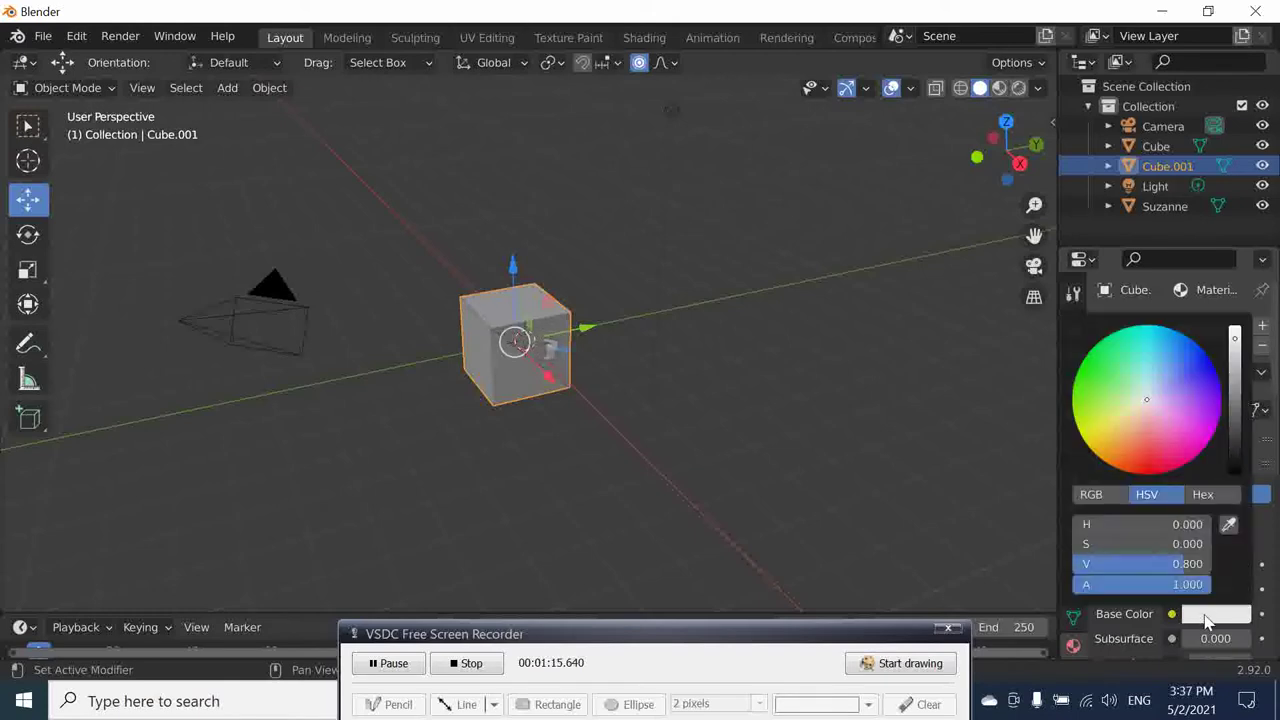
click(1108, 392)
click(1190, 343)
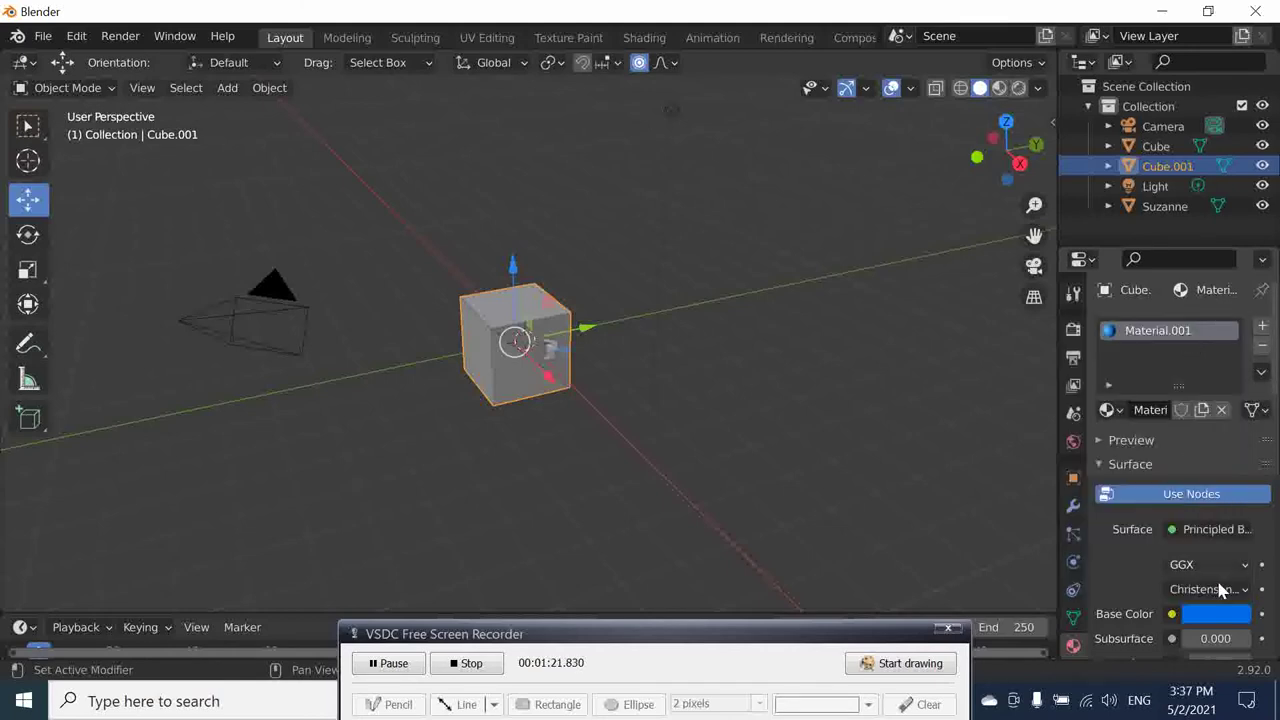
Step: Change Material.001's base colour from blue to green
click(1214, 614)
click(1087, 357)
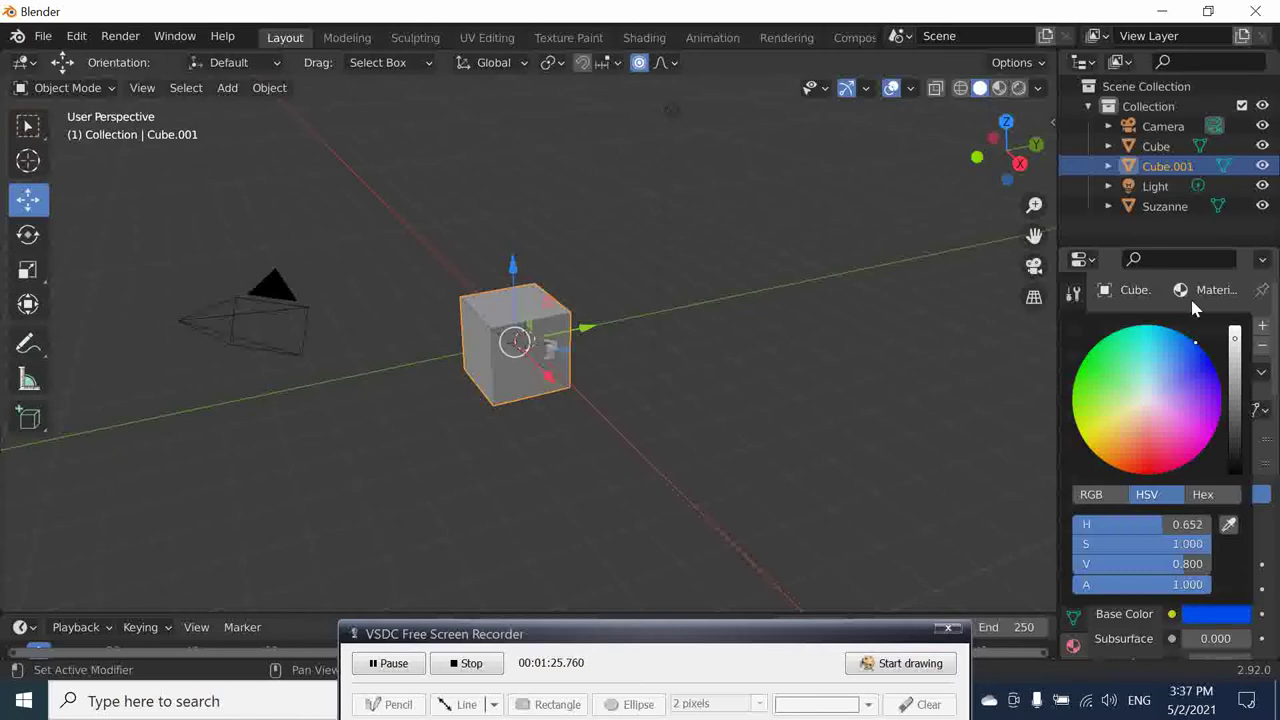
key(Escape)
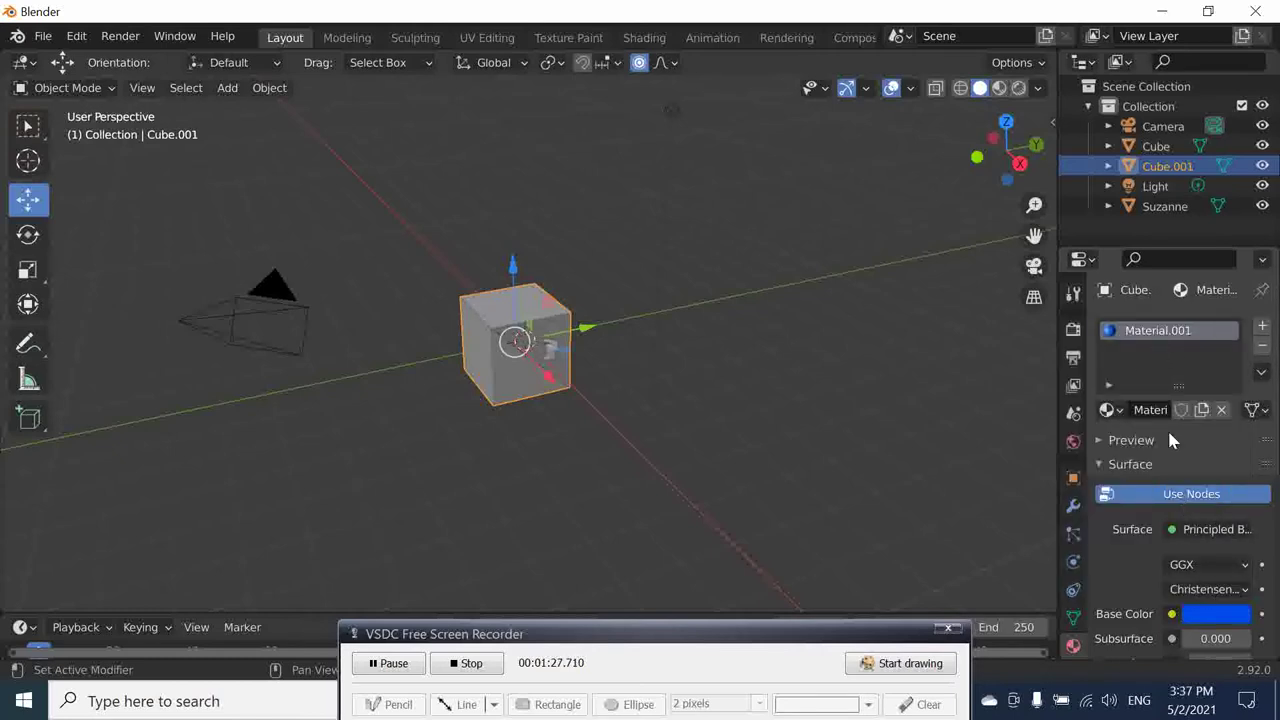
click(1206, 613)
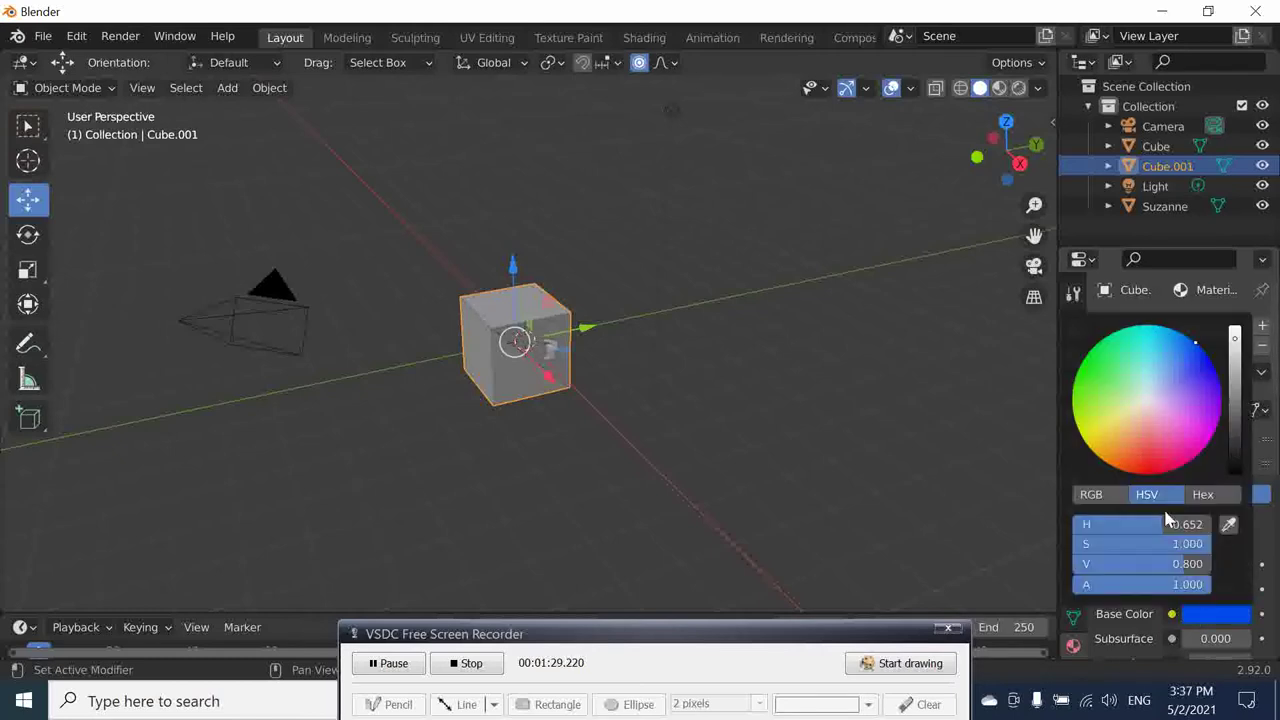
click(1091, 366)
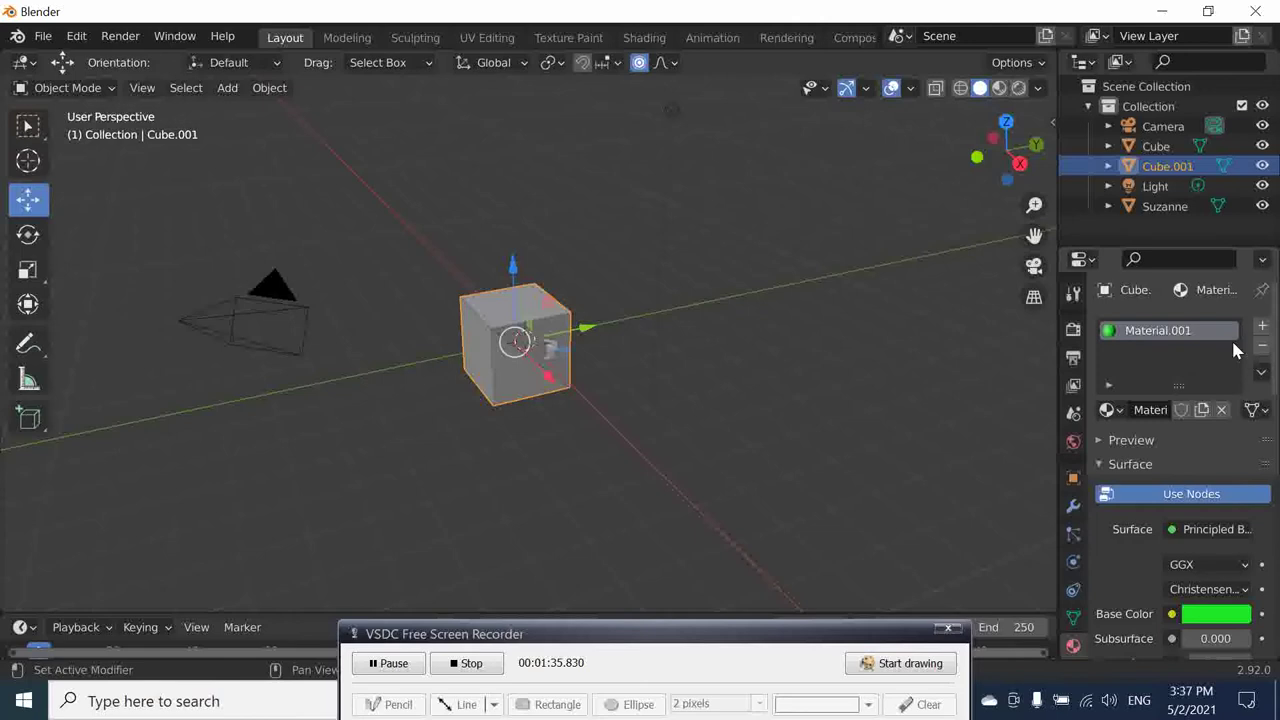
Step: Add a second material slot with new Material.002 coloured yellow, then return to Material.001
click(1262, 326)
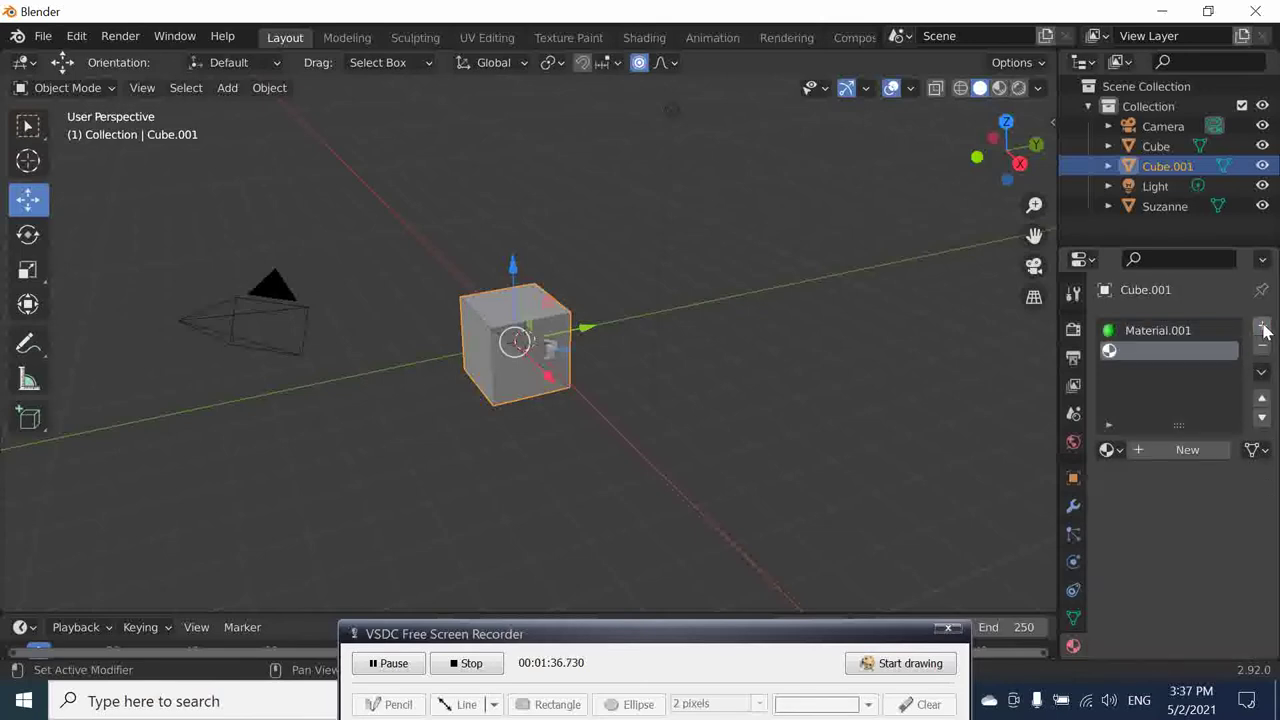
click(1187, 449)
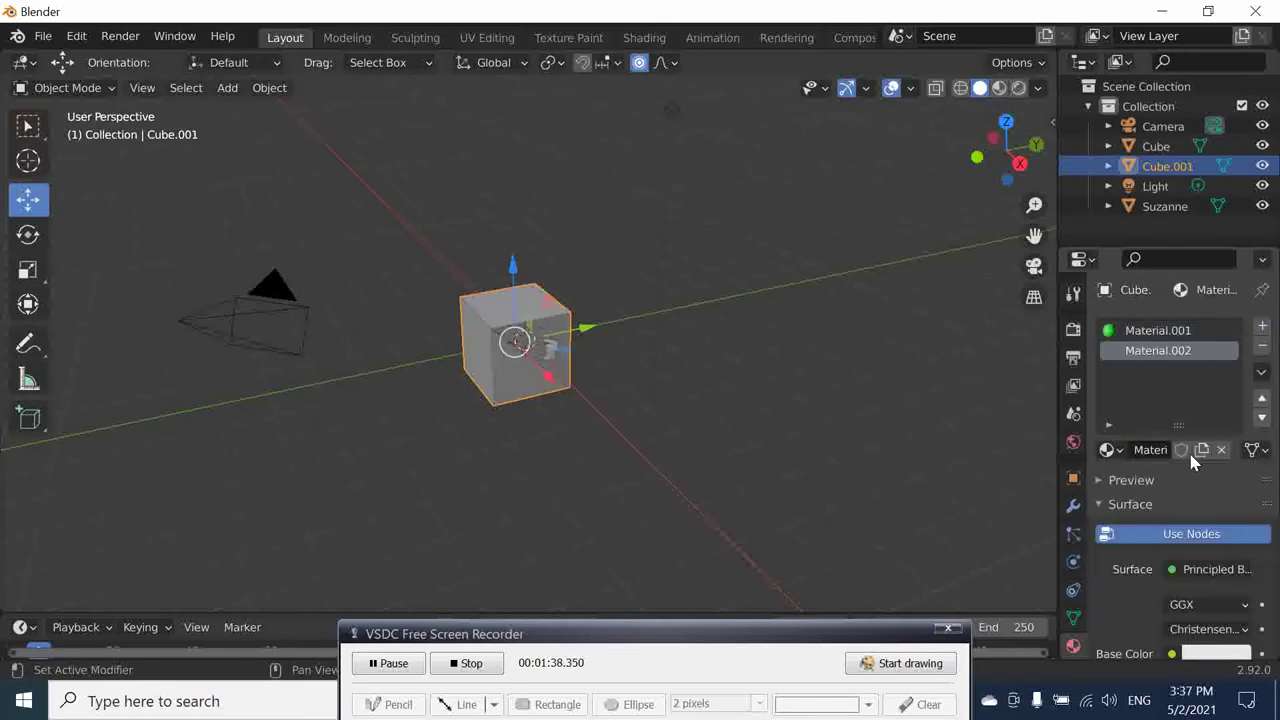
click(1205, 653)
click(1104, 473)
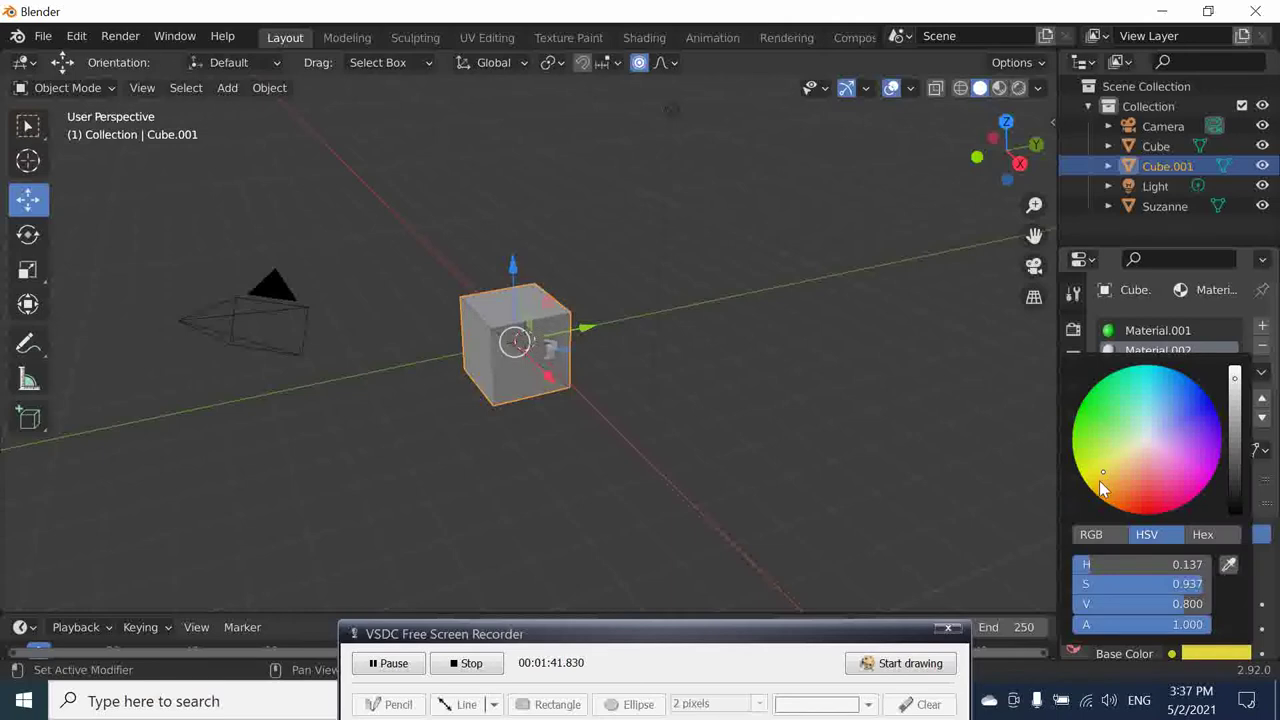
click(1095, 476)
click(1196, 332)
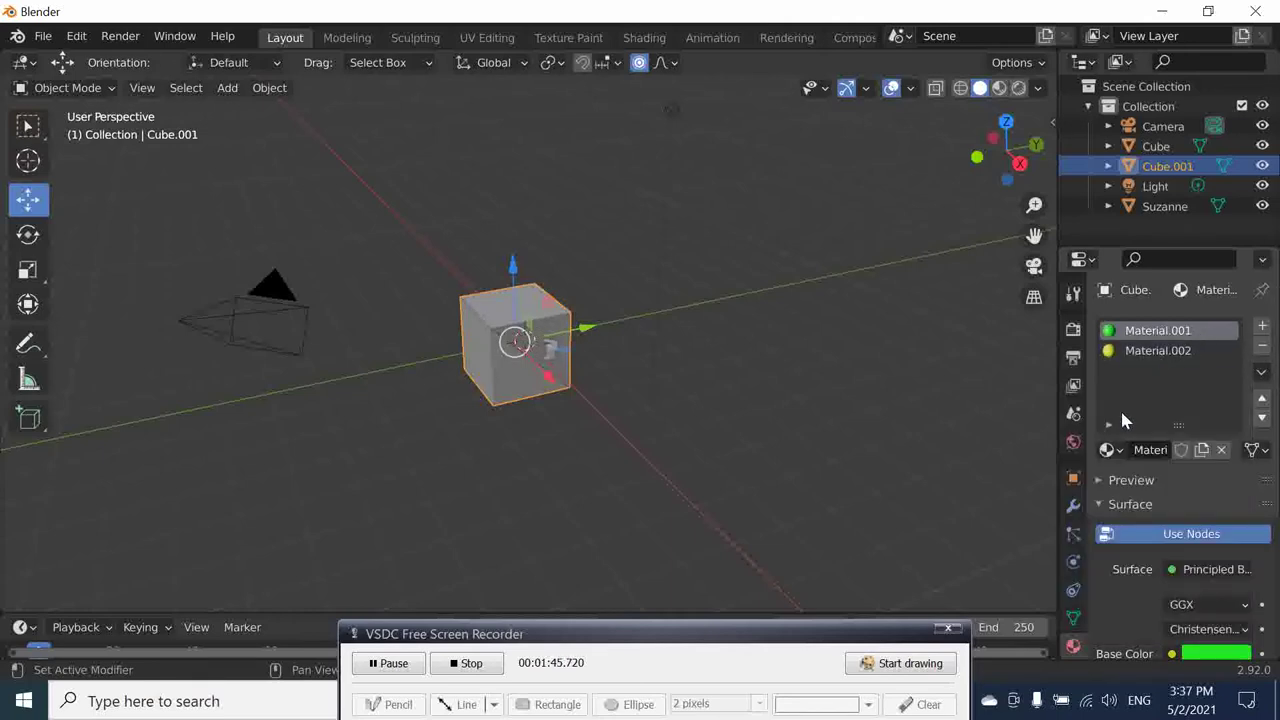
click(1108, 449)
Step: Switch the viewport to Material Preview so Cube.001 shows green, then check the materials list and Light object
click(999, 88)
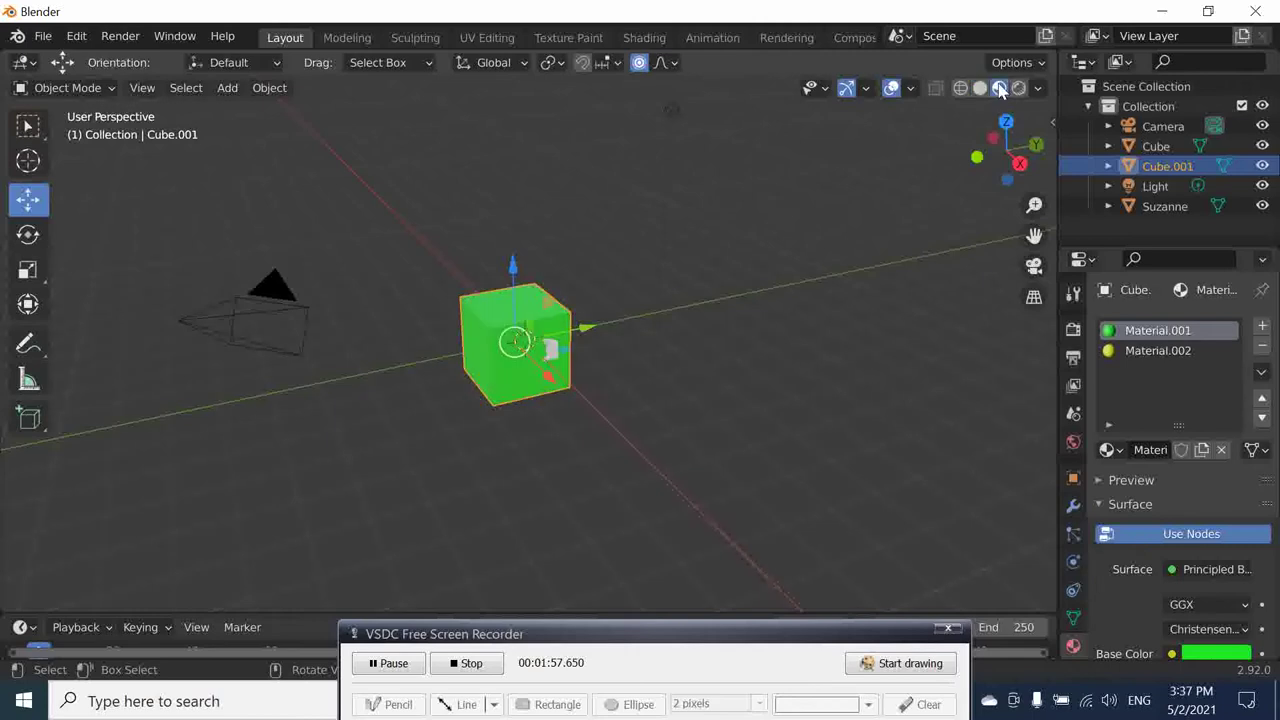
click(852, 437)
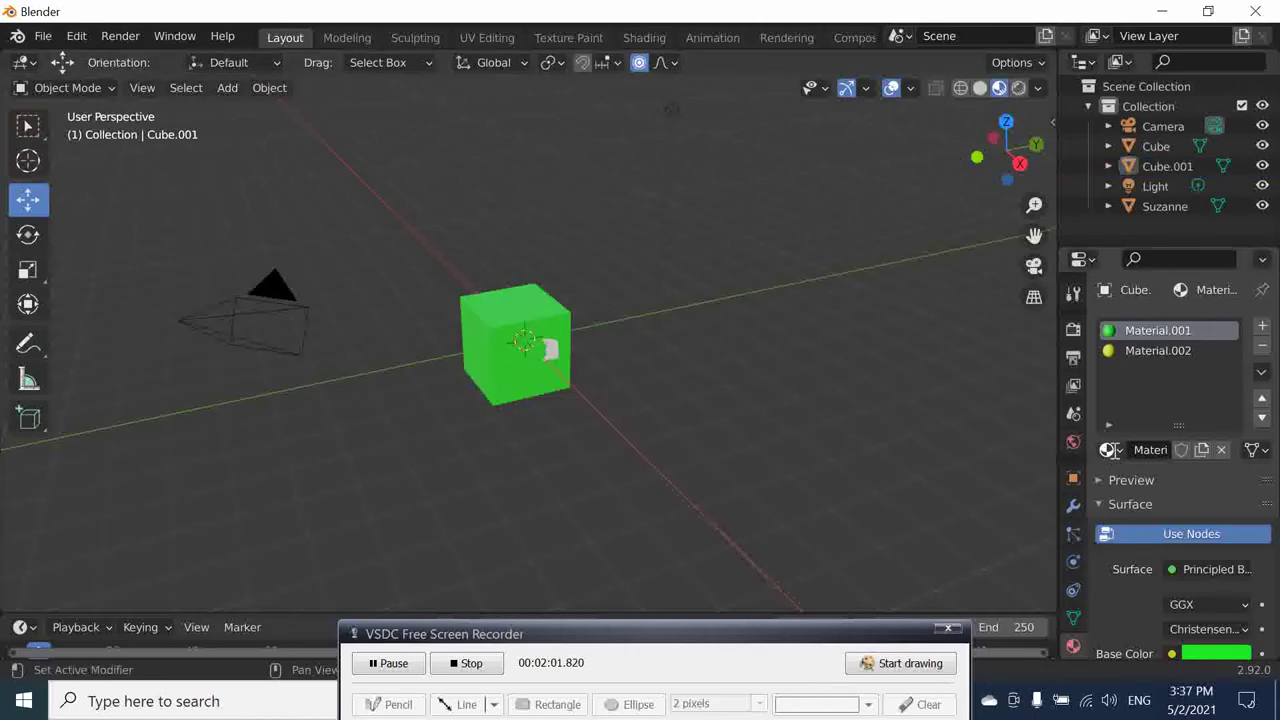
click(1107, 449)
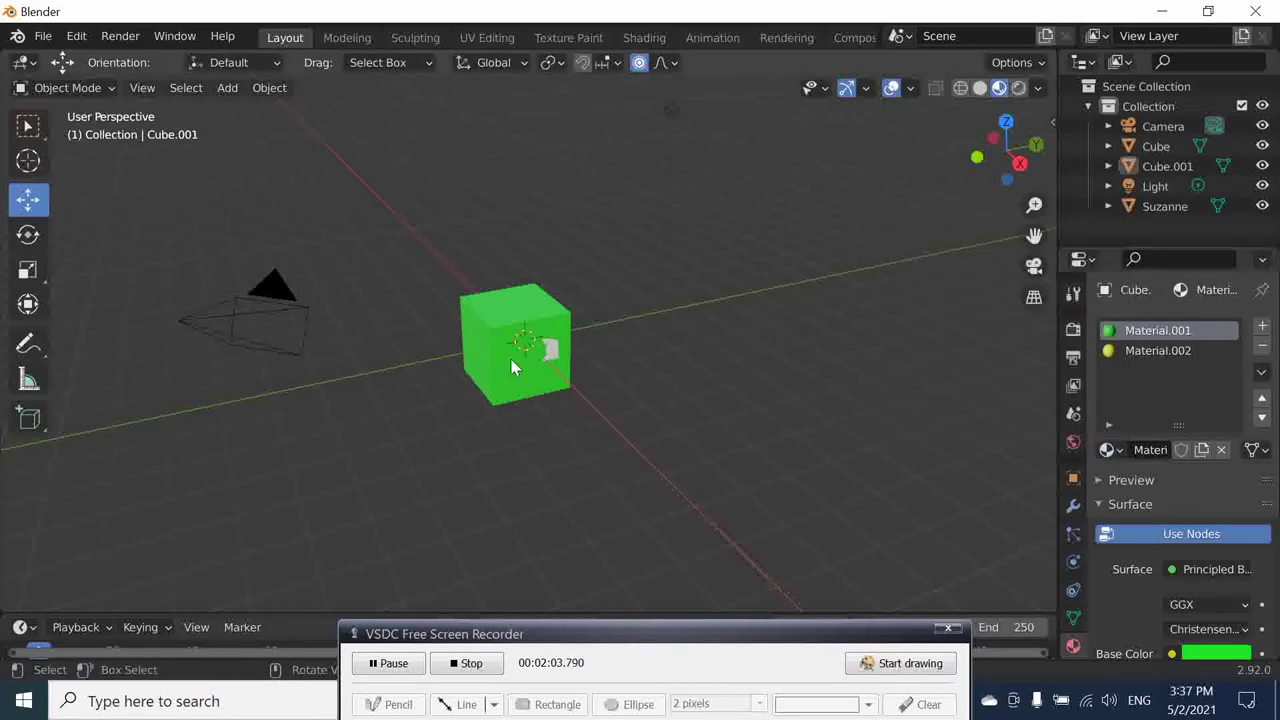
click(671, 109)
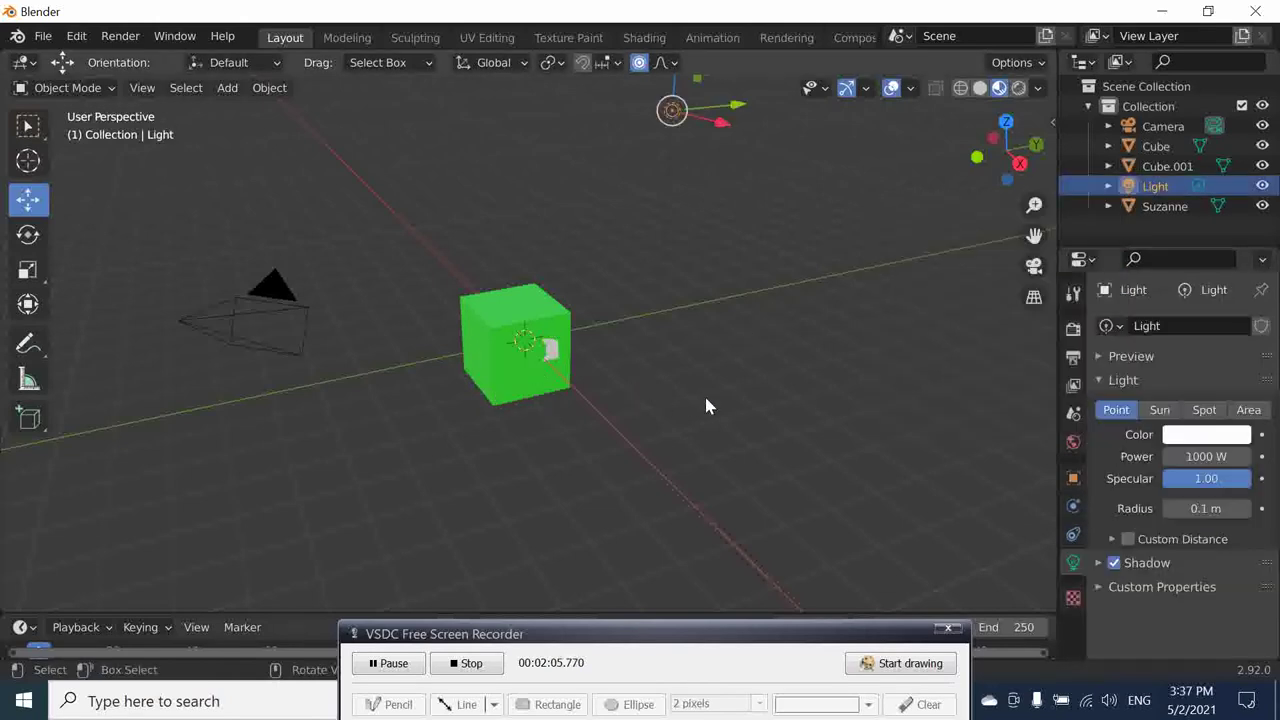
click(705, 399)
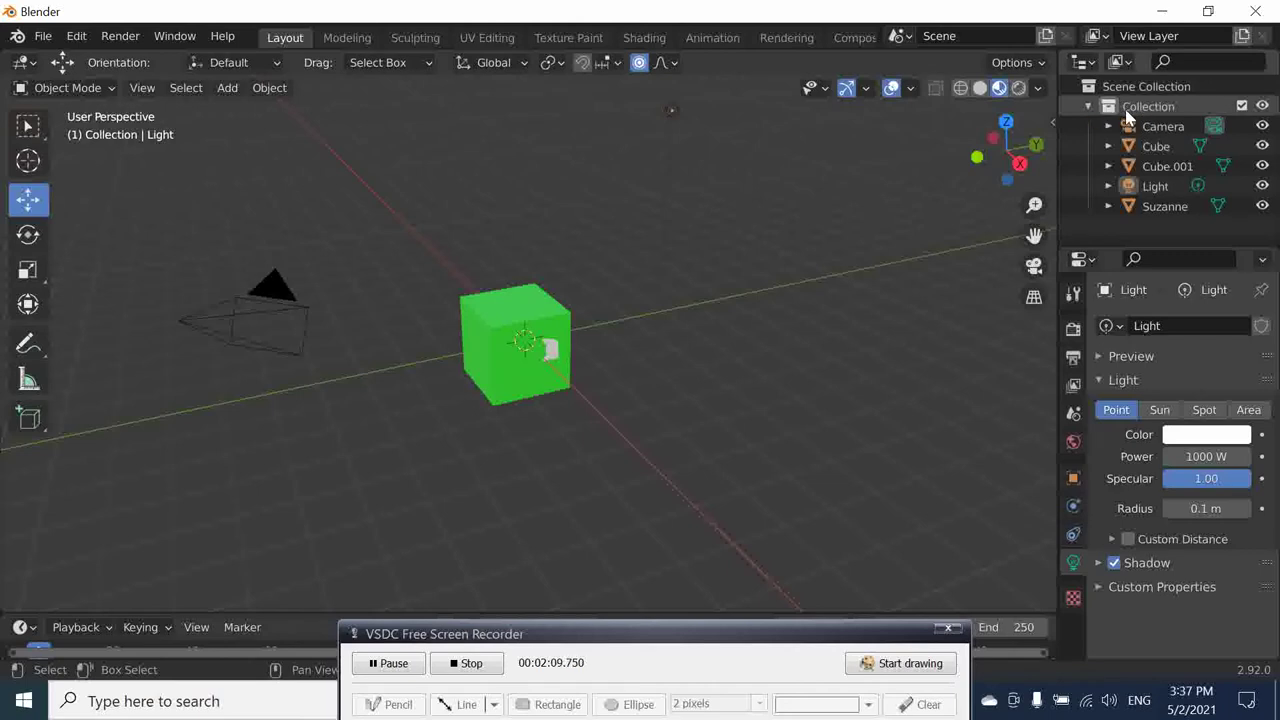
Step: Collapse Collection and add a new Collection 2 under the Scene Collection
click(1089, 106)
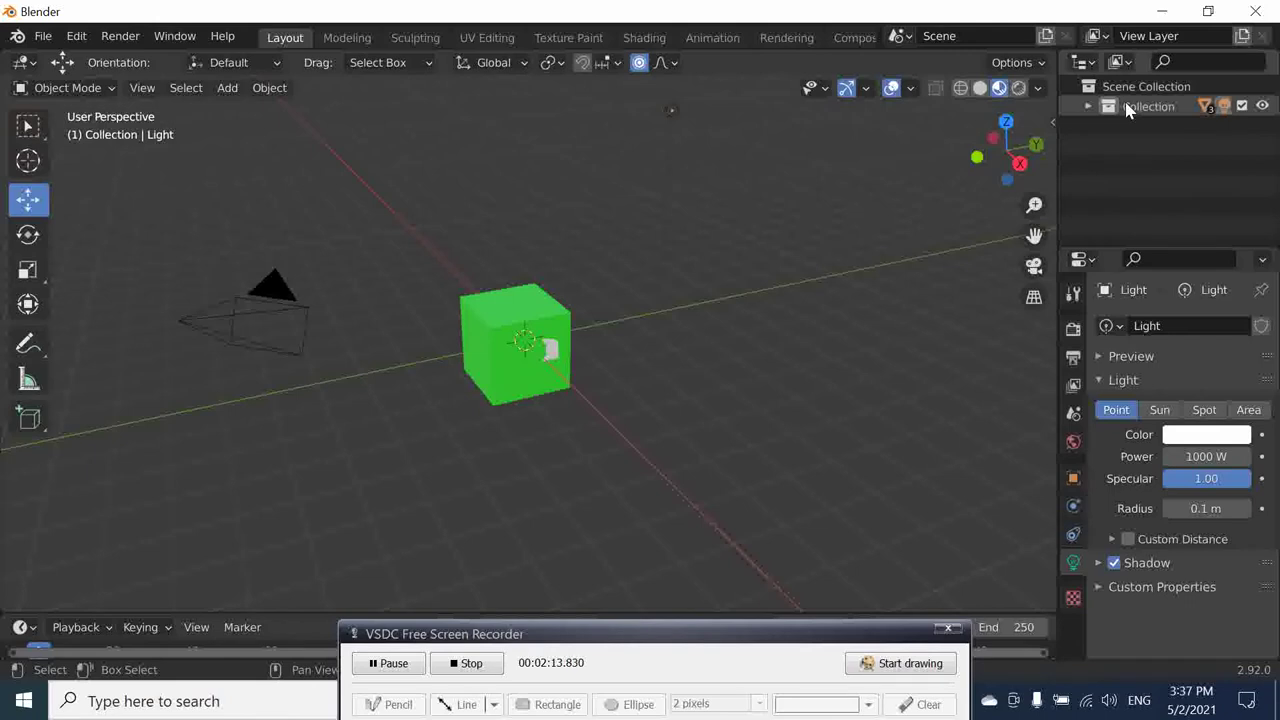
click(1133, 90)
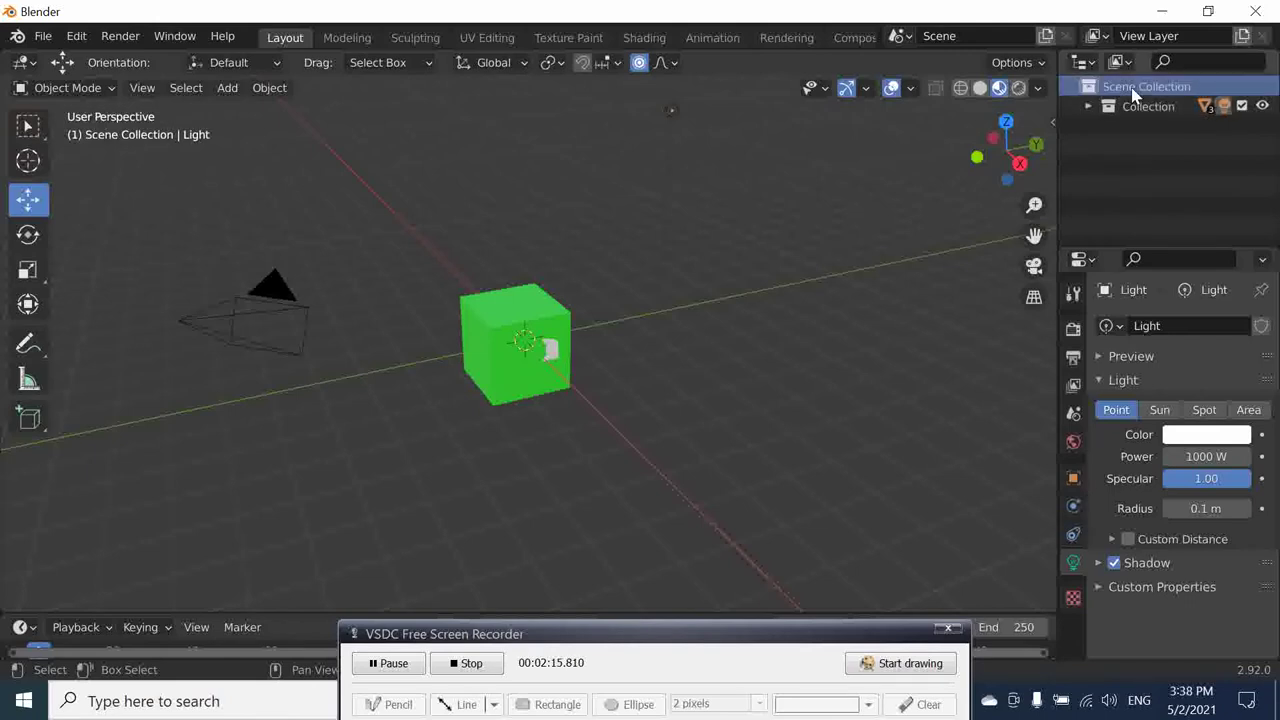
right_click(1133, 93)
click(1133, 90)
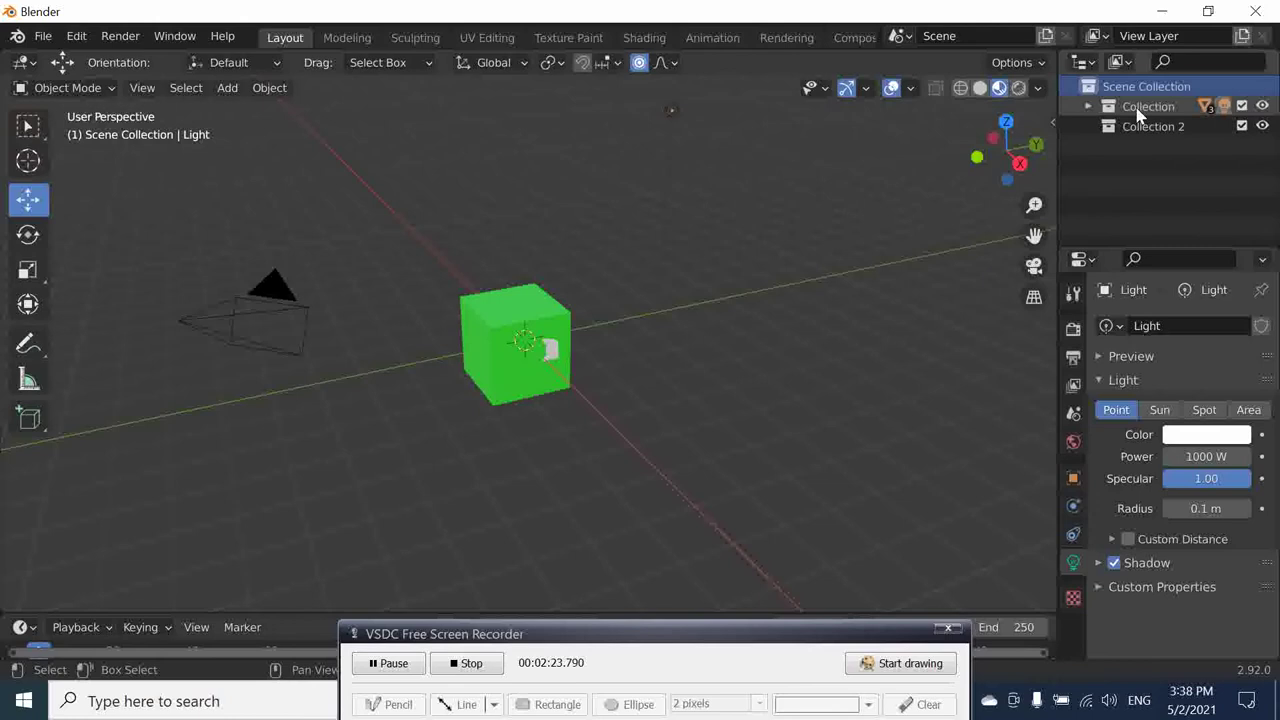
Step: Check Collection's contents, then make Collection 2 the active collection
click(1141, 108)
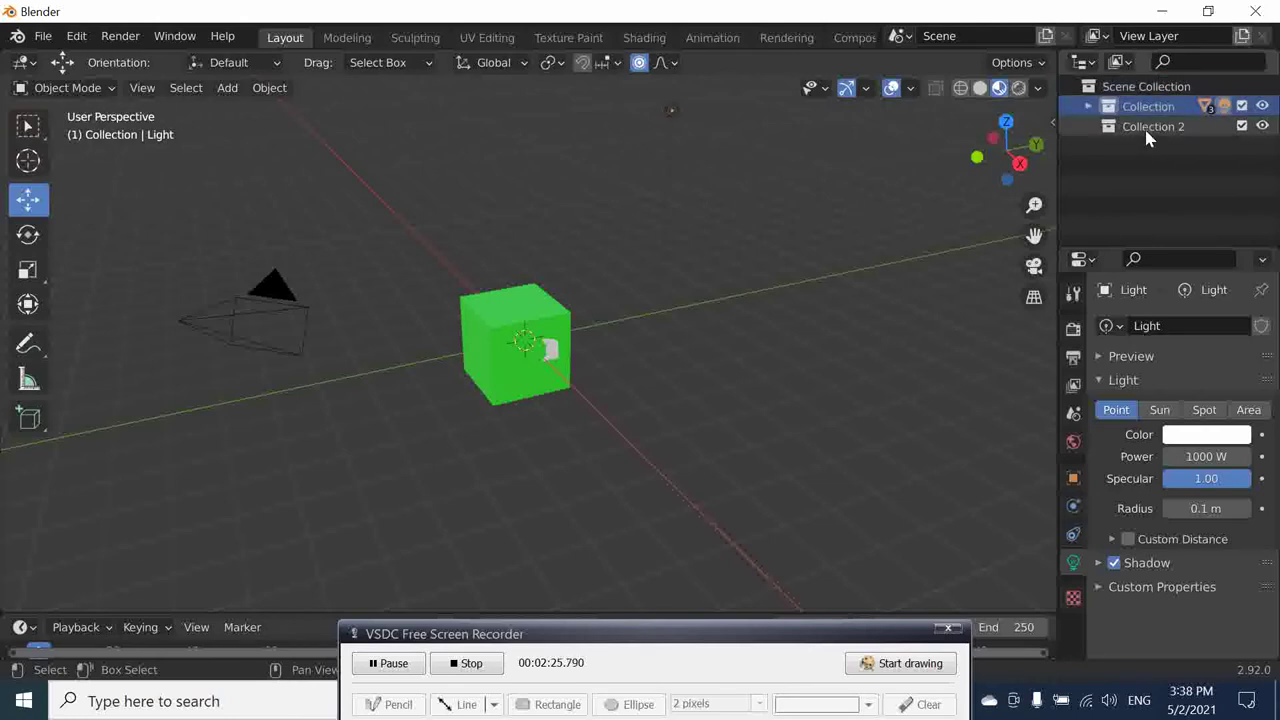
click(1146, 132)
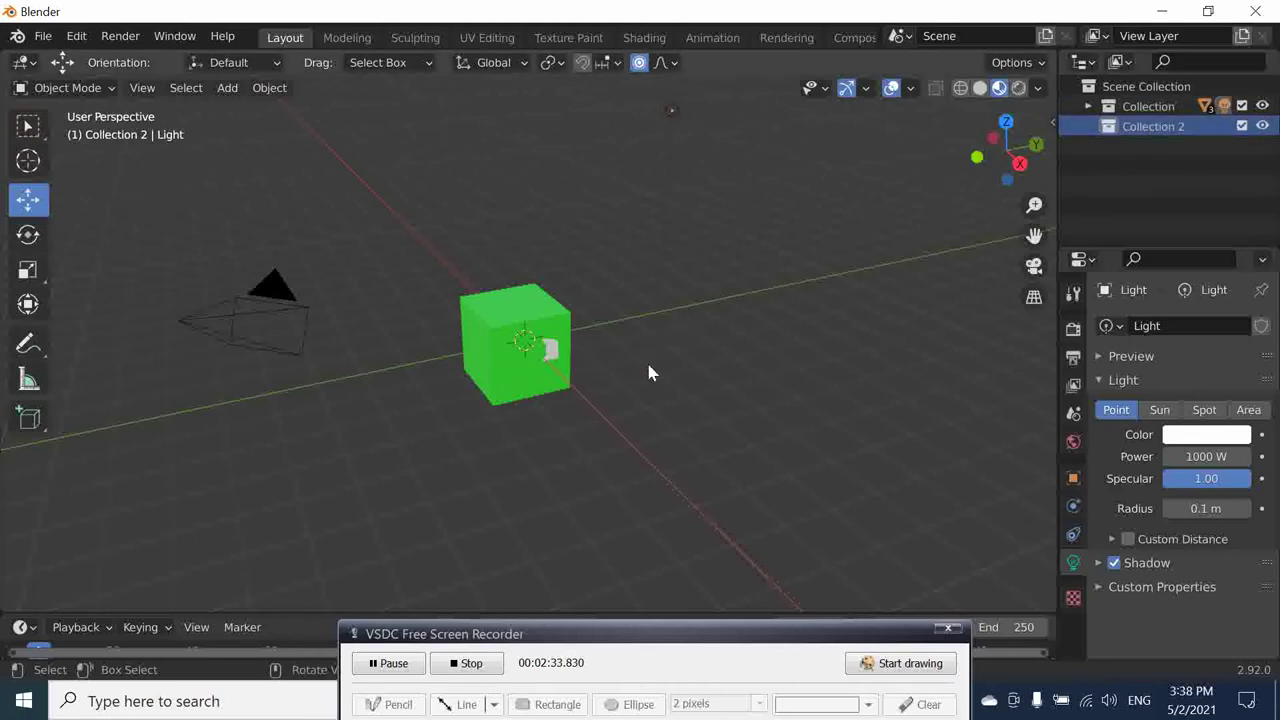
click(1140, 109)
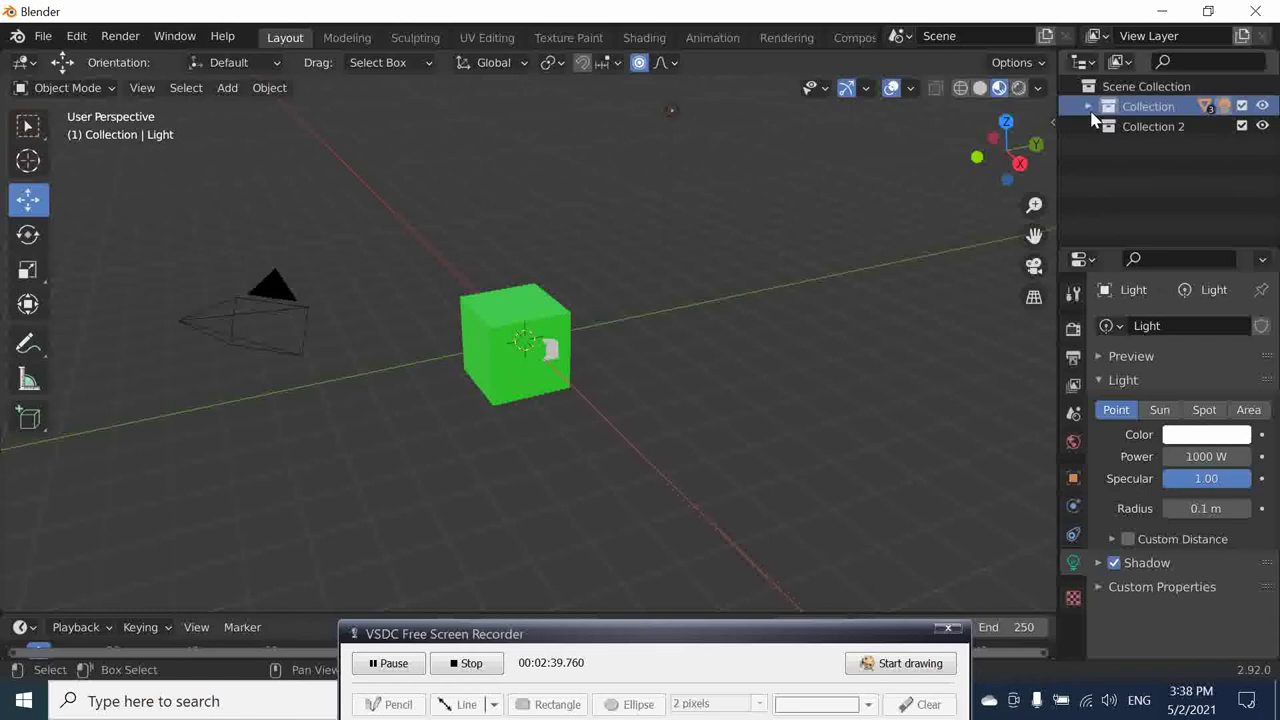
click(1088, 106)
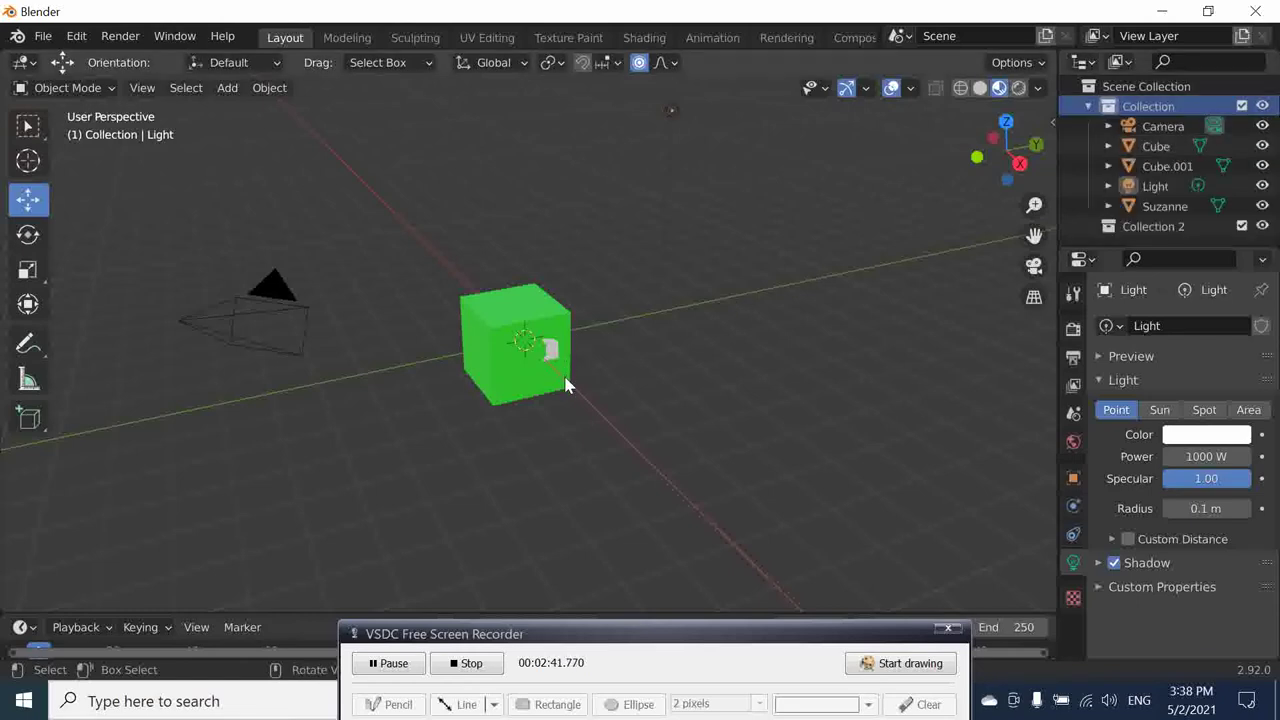
click(1090, 108)
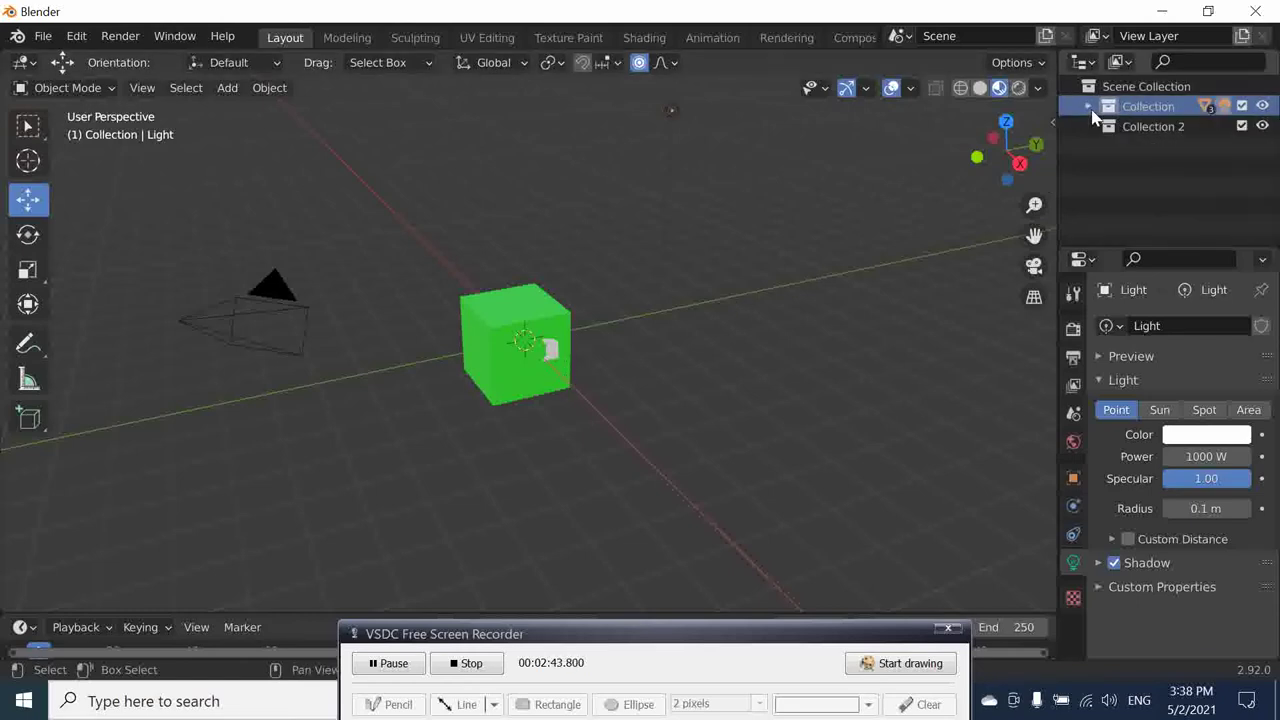
click(1131, 126)
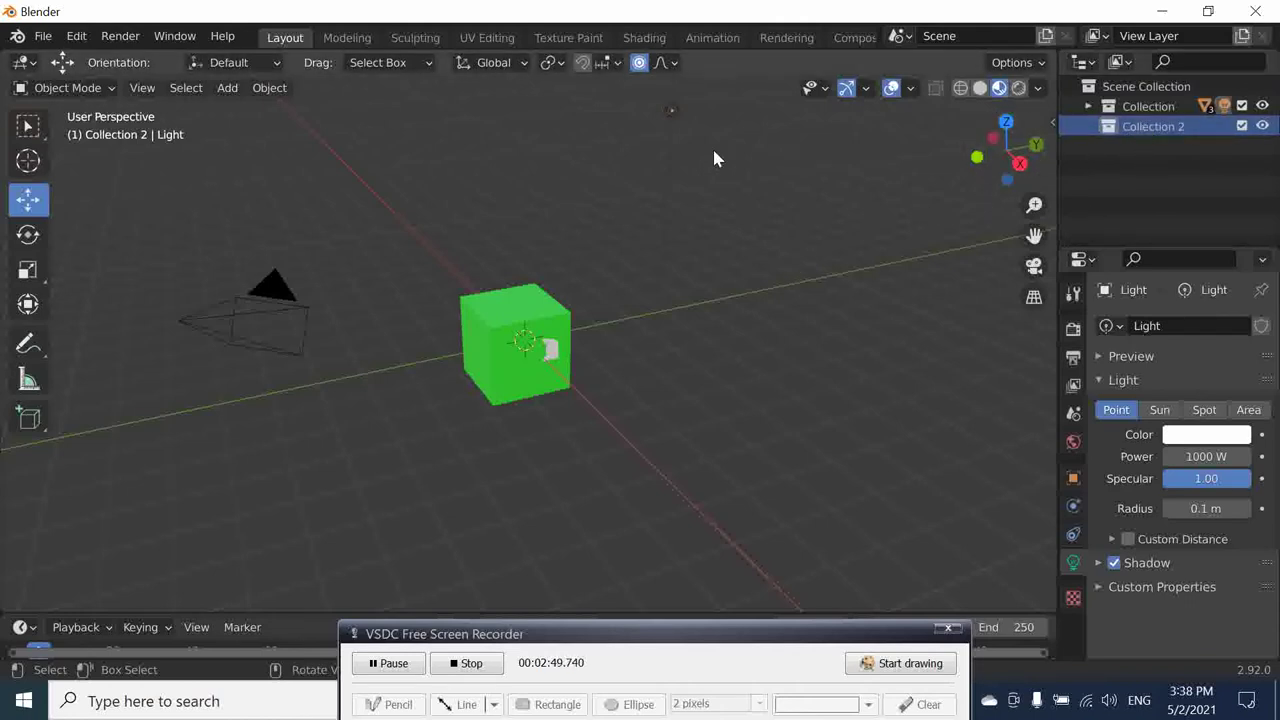
Step: Add a new cube, Cube.002, to Collection 2 and nudge it and the green cube along Y
click(227, 87)
mouse_move(254, 111)
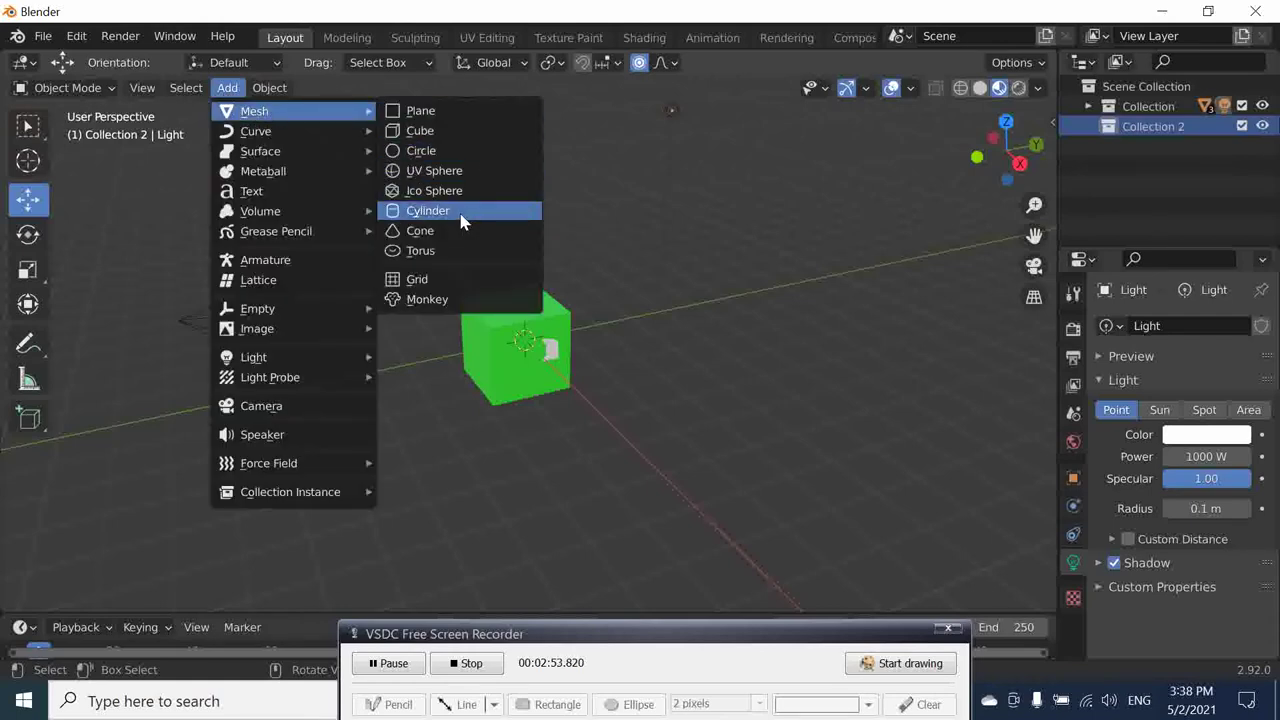
click(459, 135)
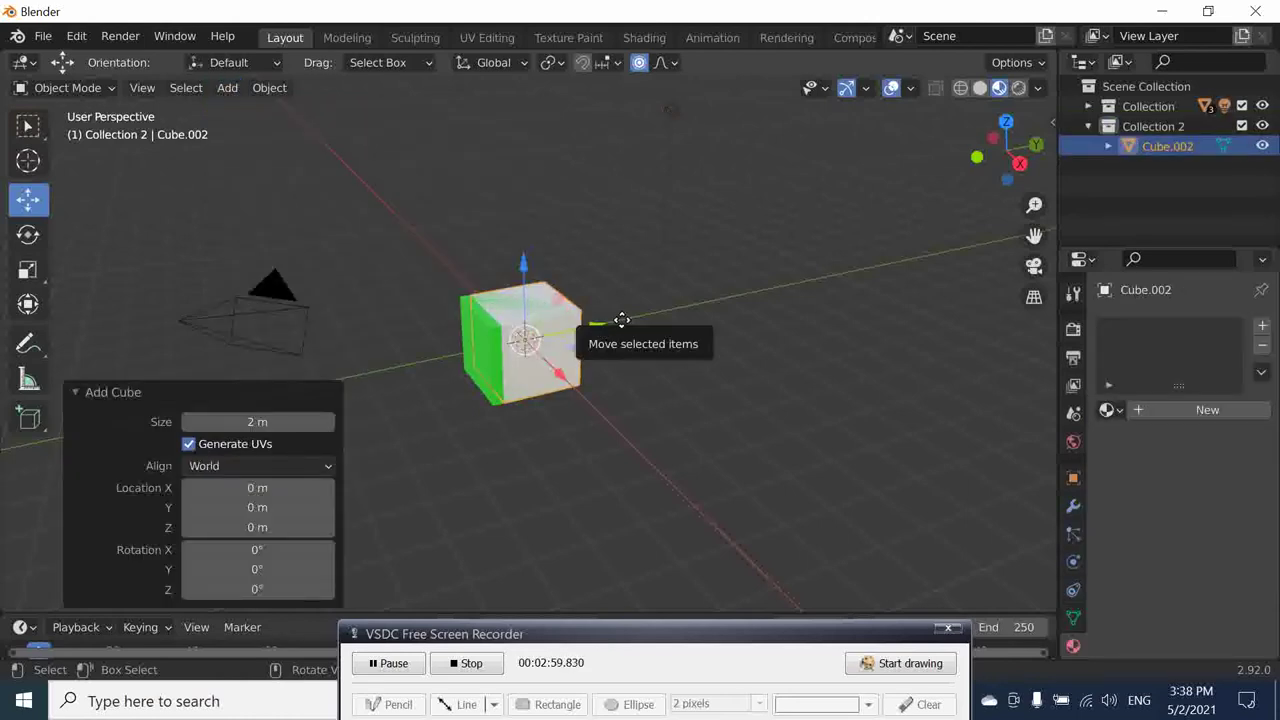
drag(621, 319, 601, 323)
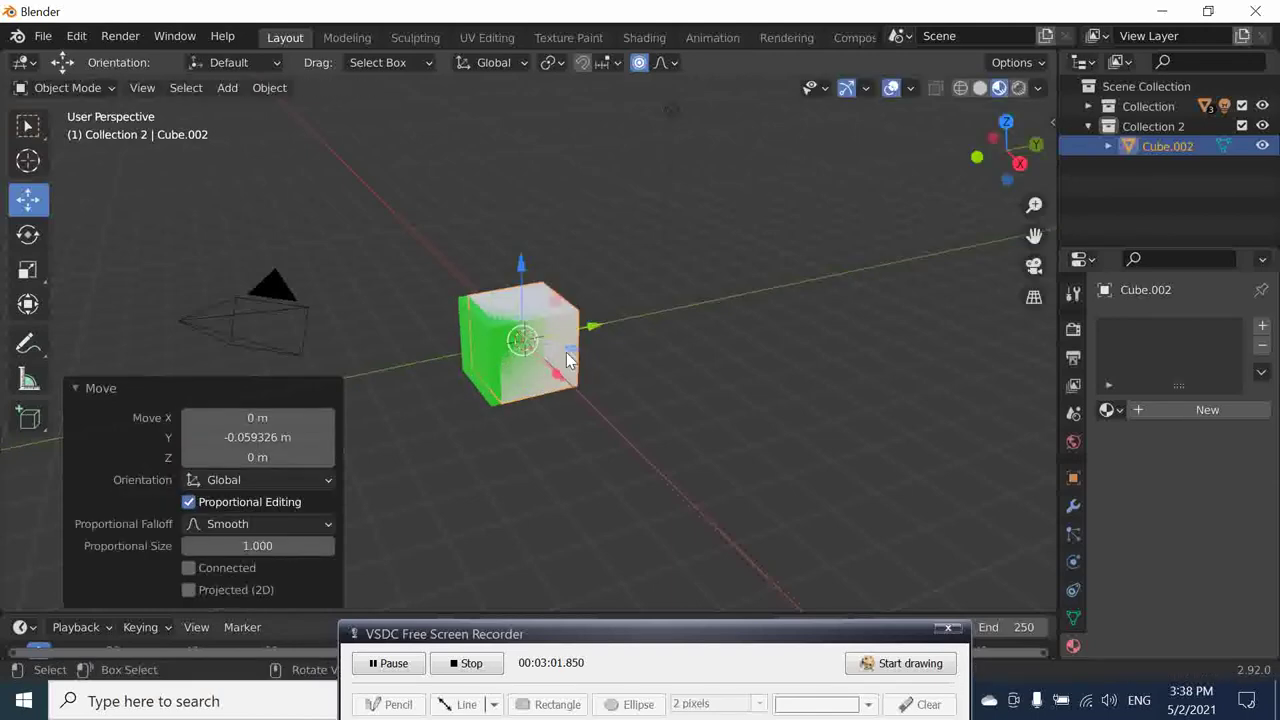
click(566, 342)
key(g)
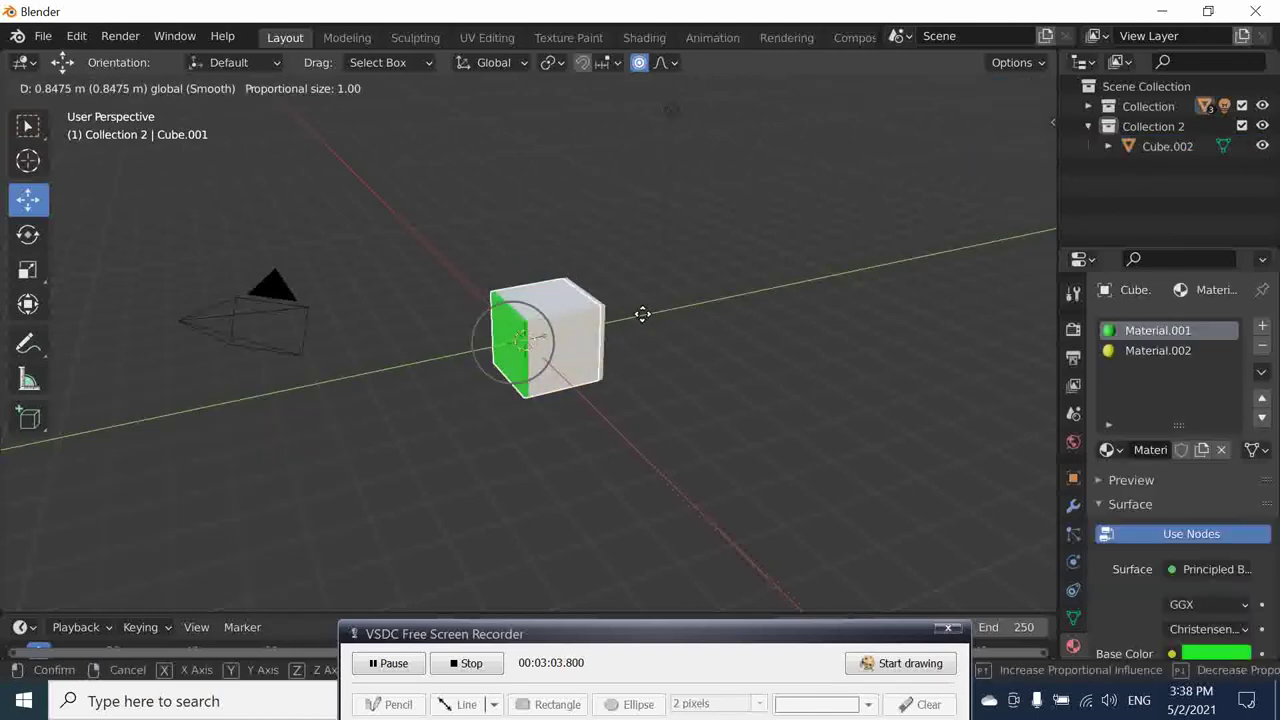
click(560, 336)
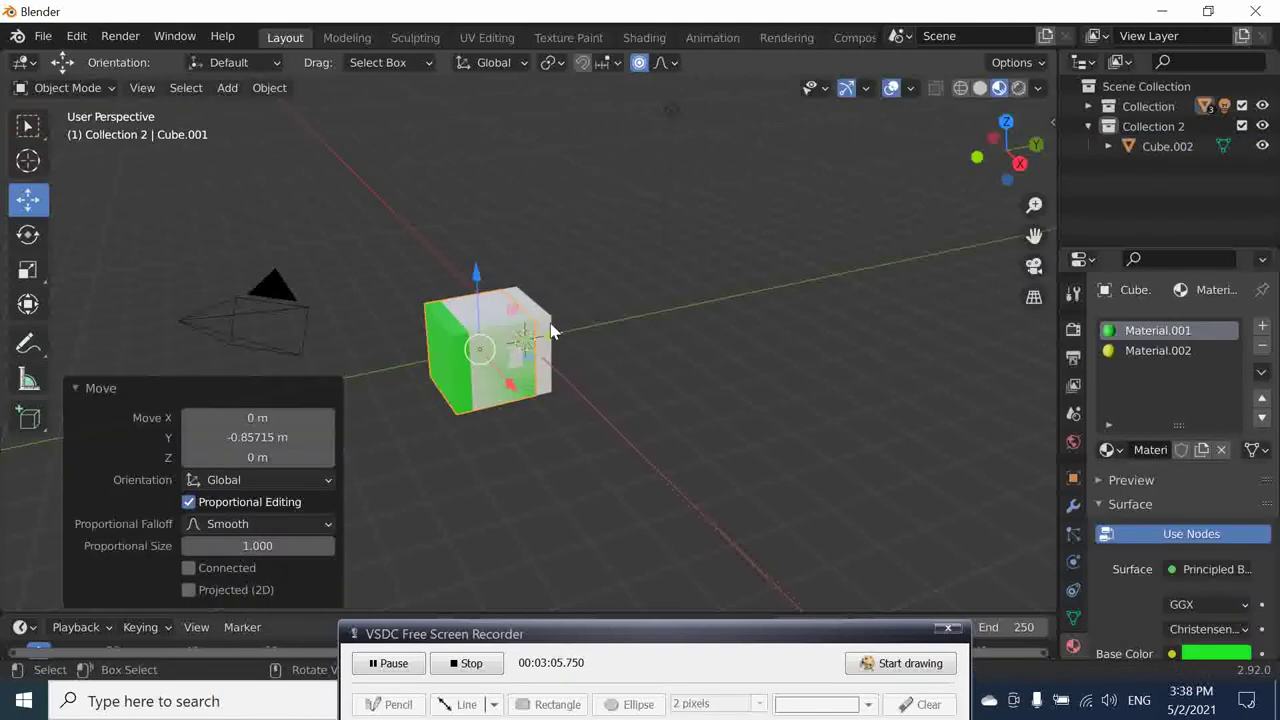
Step: Move the white cube right and the green cube left so they sit apart
click(556, 336)
key(g)
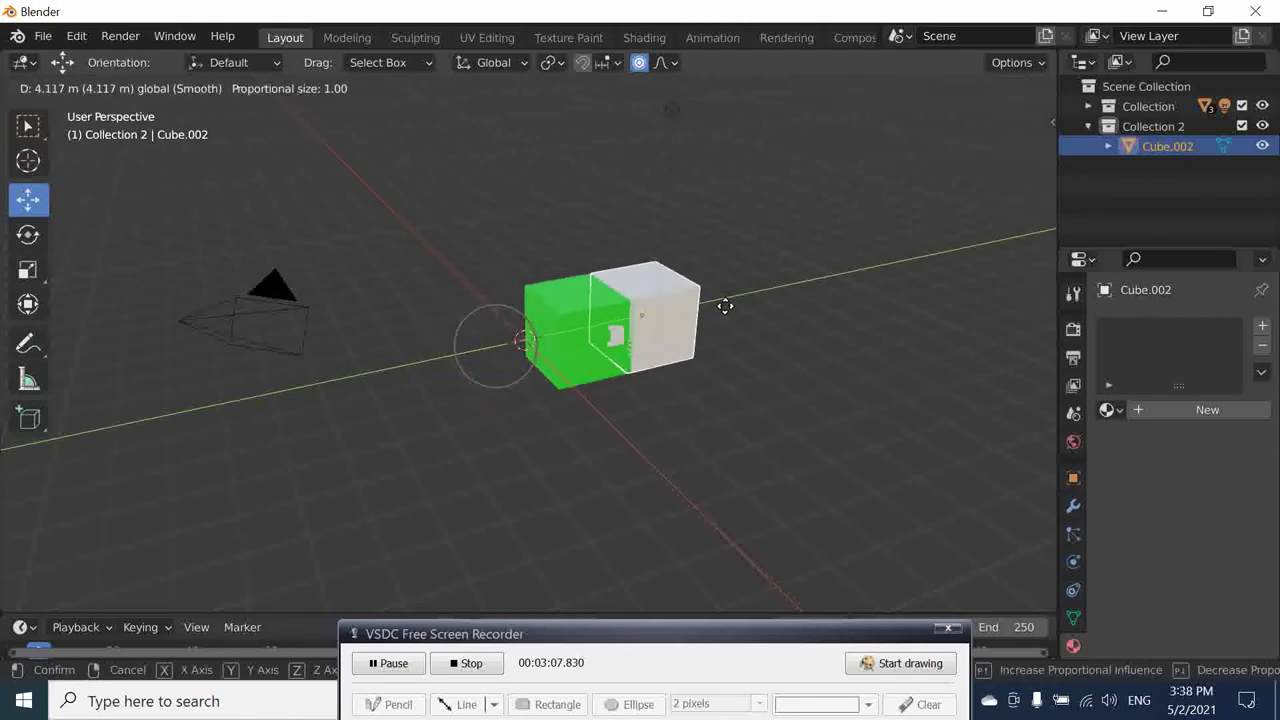
click(764, 300)
click(614, 330)
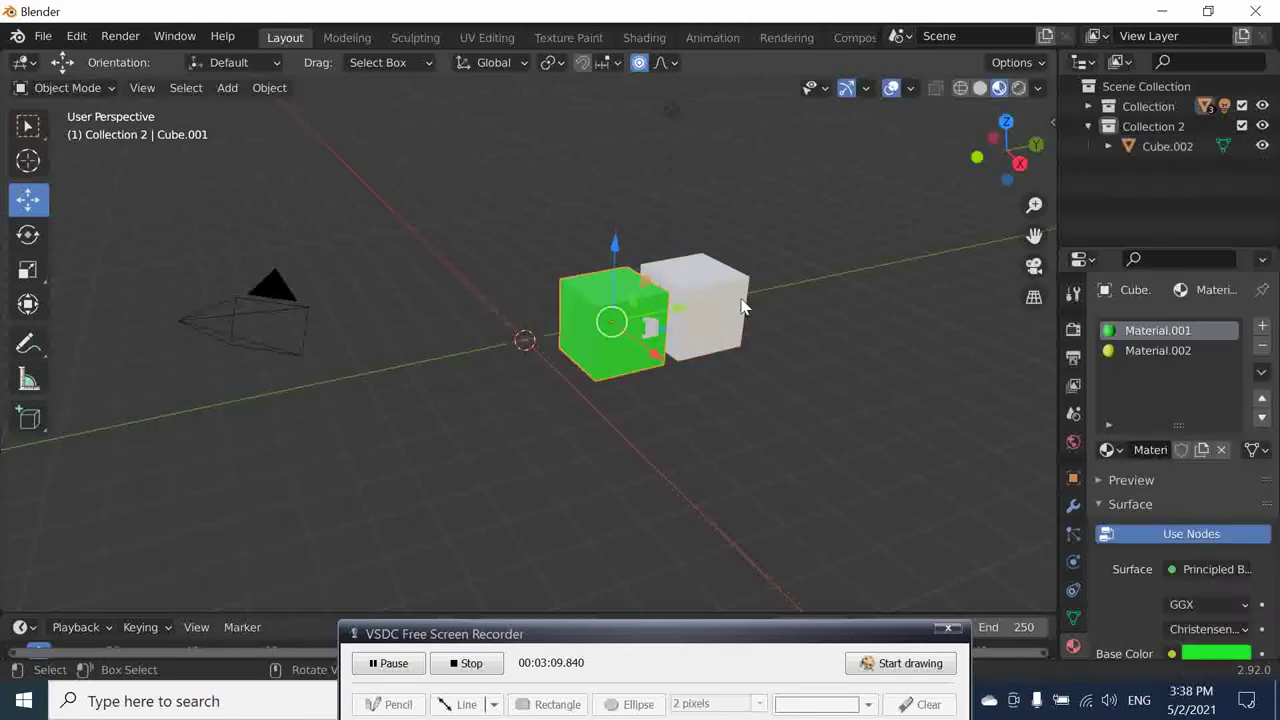
key(g)
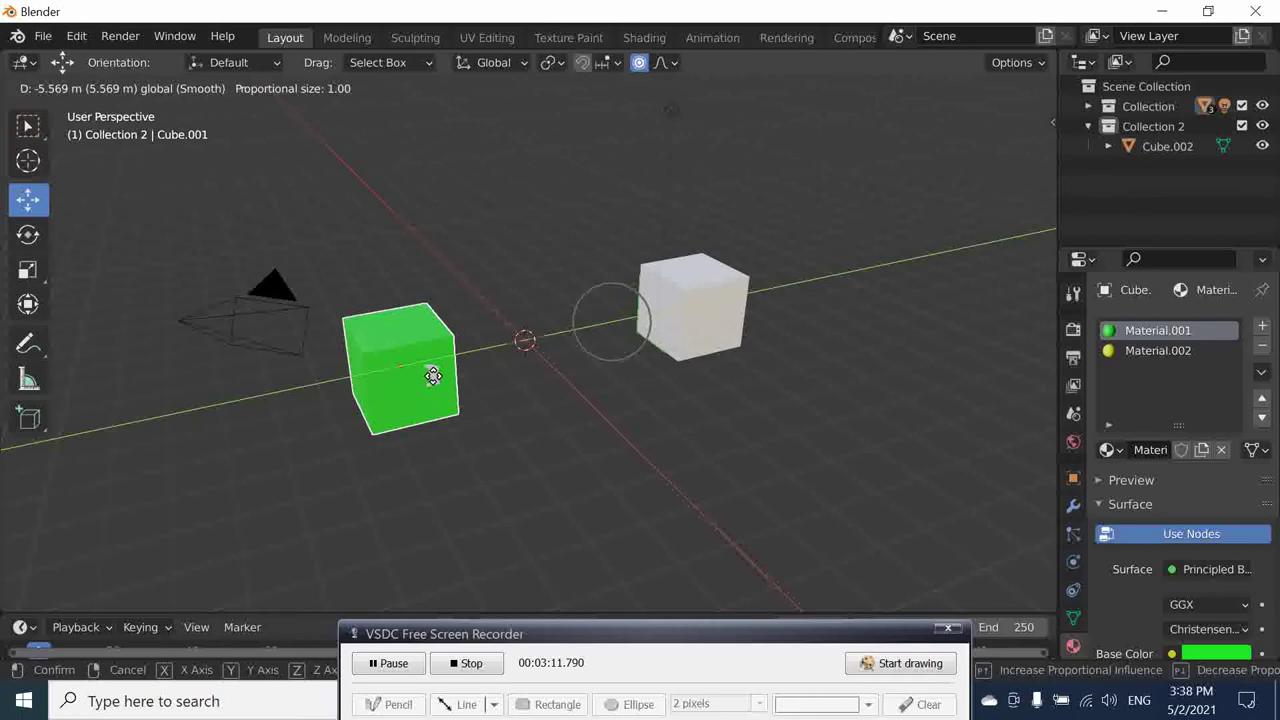
click(478, 374)
click(724, 315)
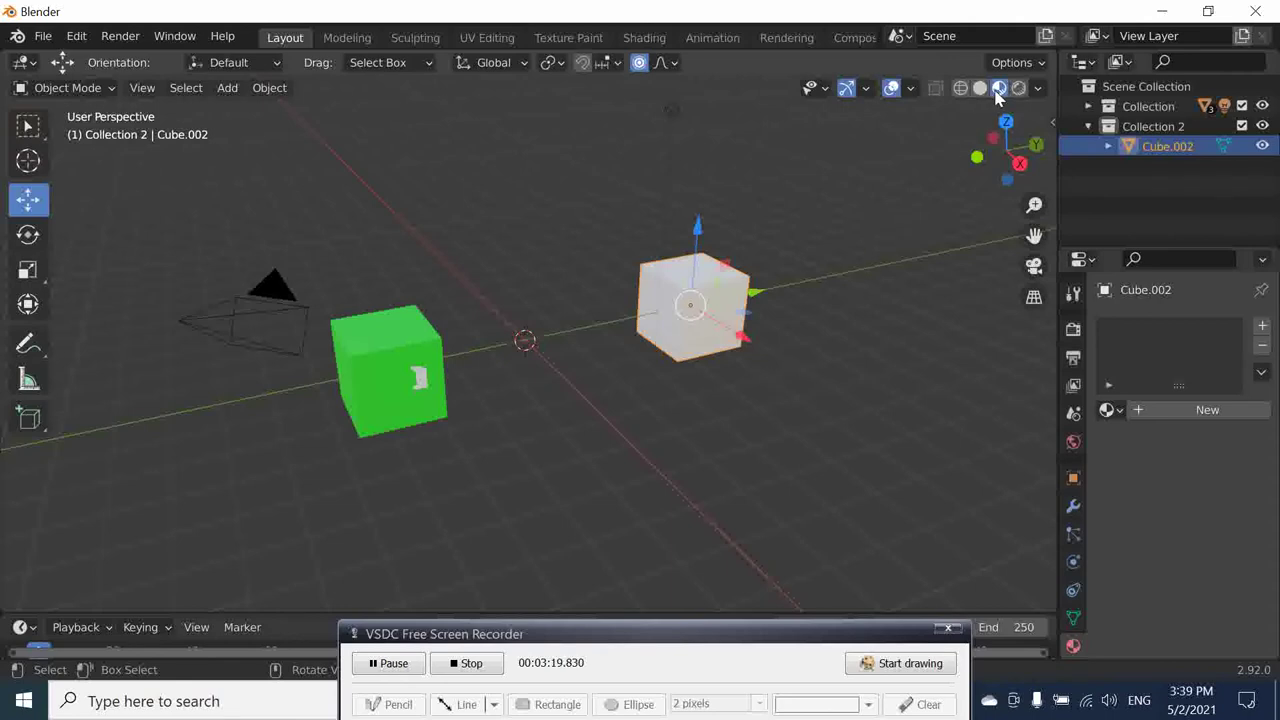
Step: Assign Material.002 to Cube.002 from the Browse Material list, then deselect the now-yellow cube
click(1110, 410)
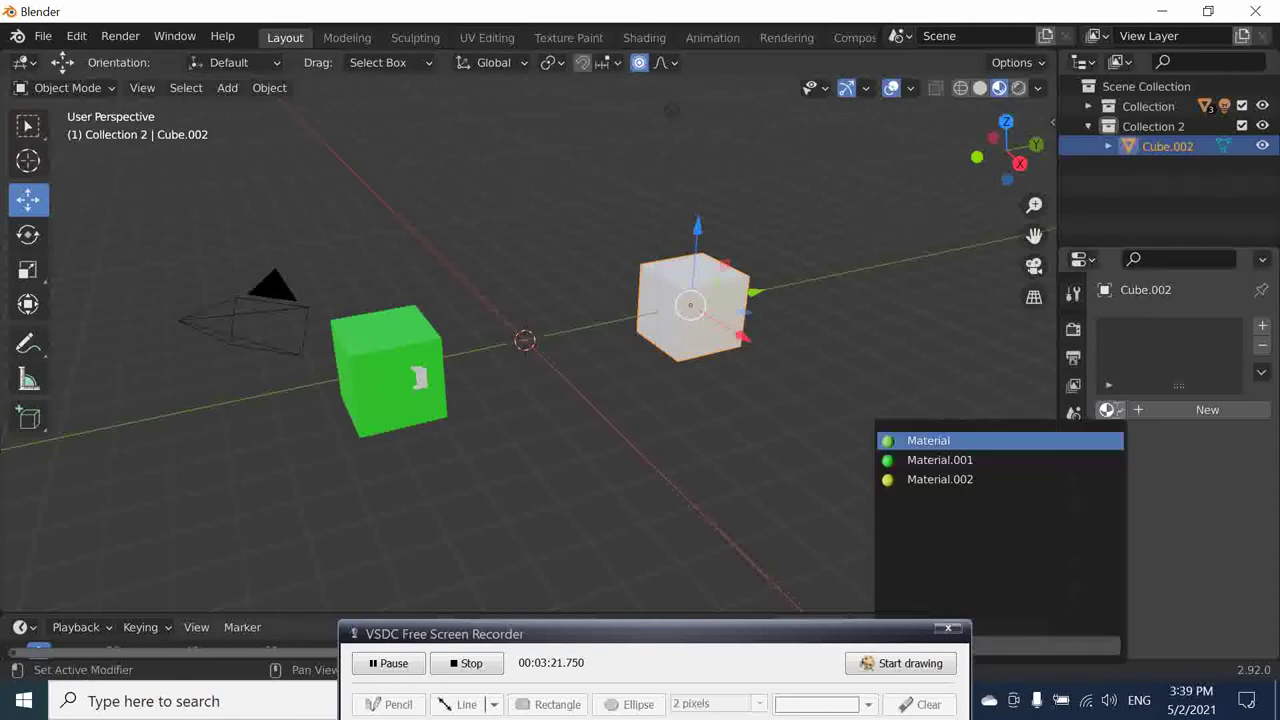
click(945, 479)
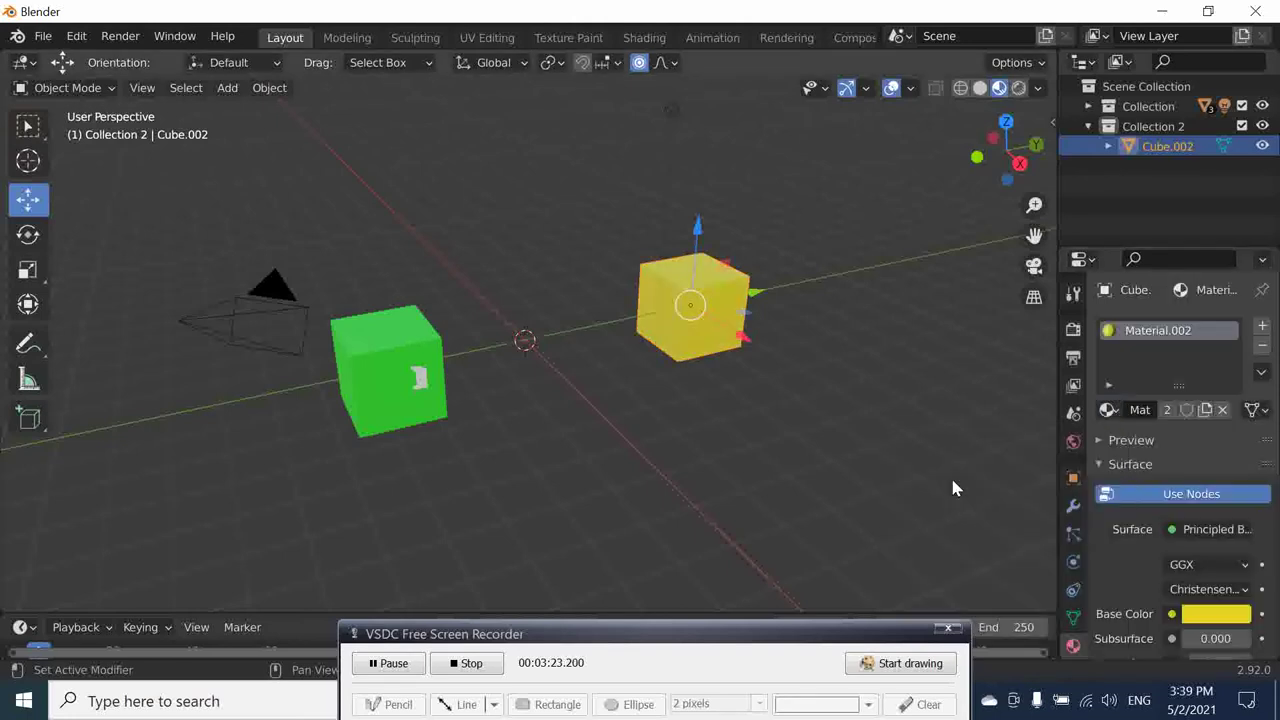
click(855, 430)
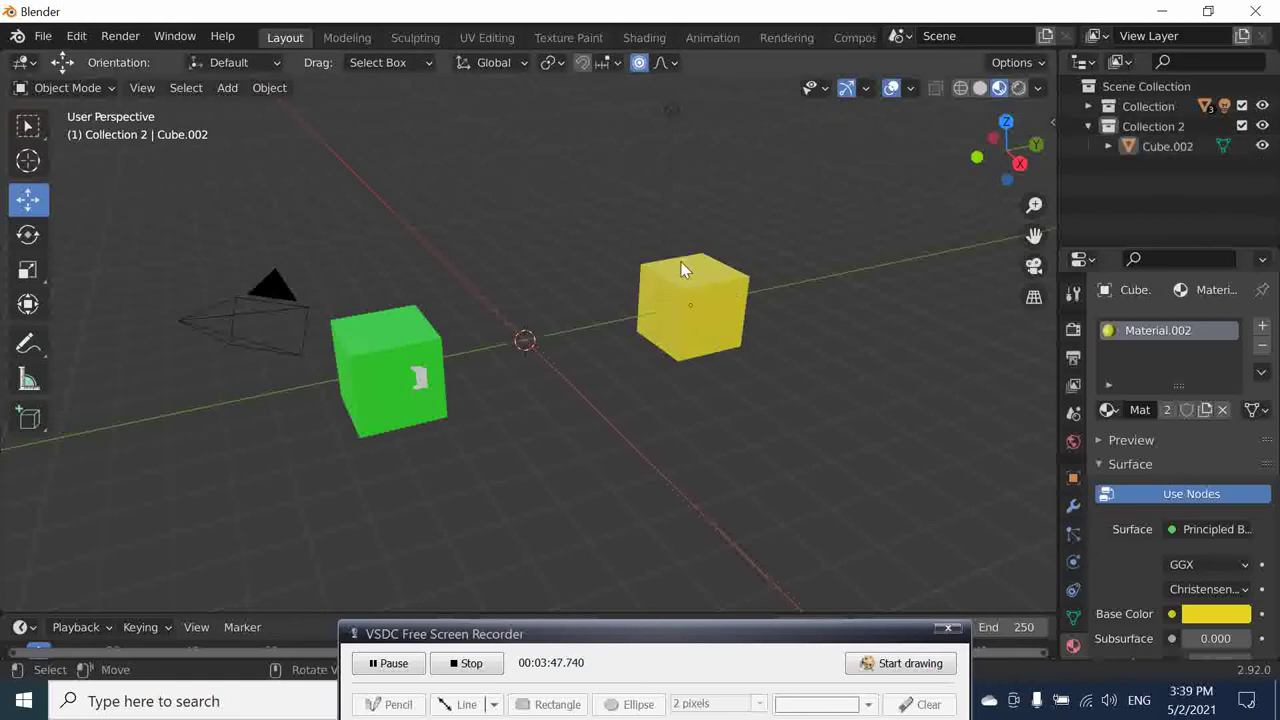
click(1242, 127)
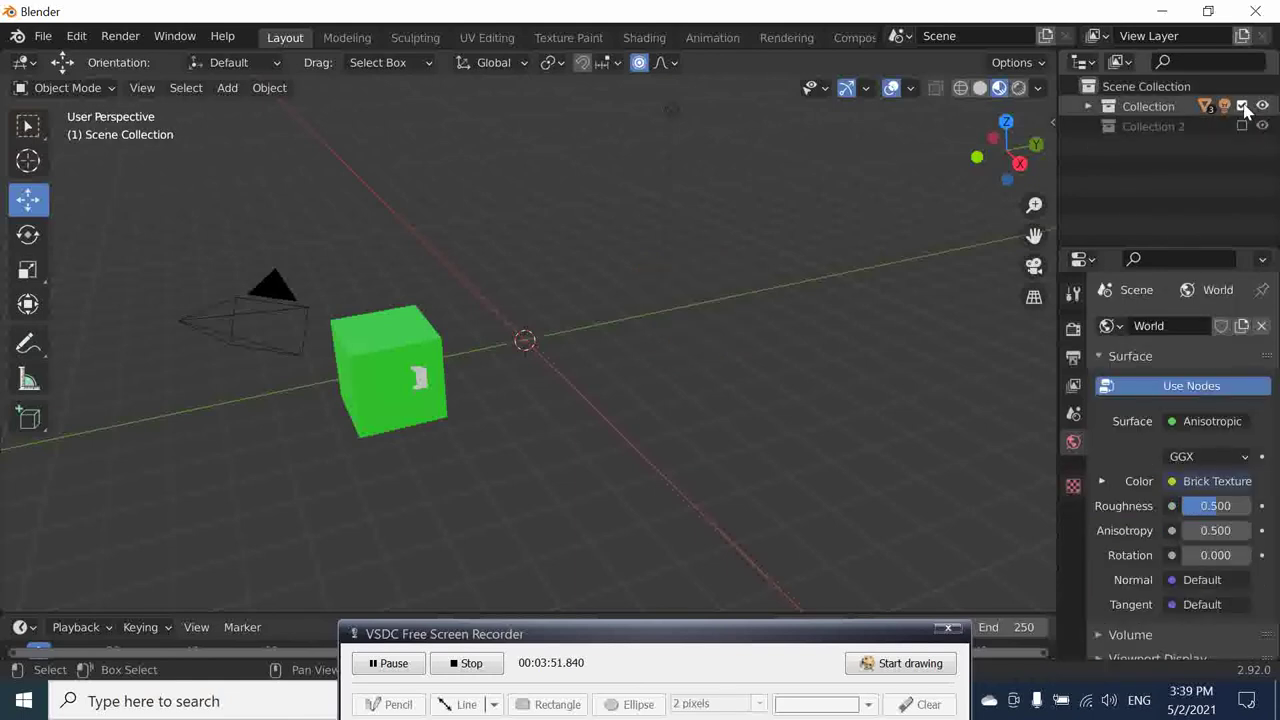
click(1242, 106)
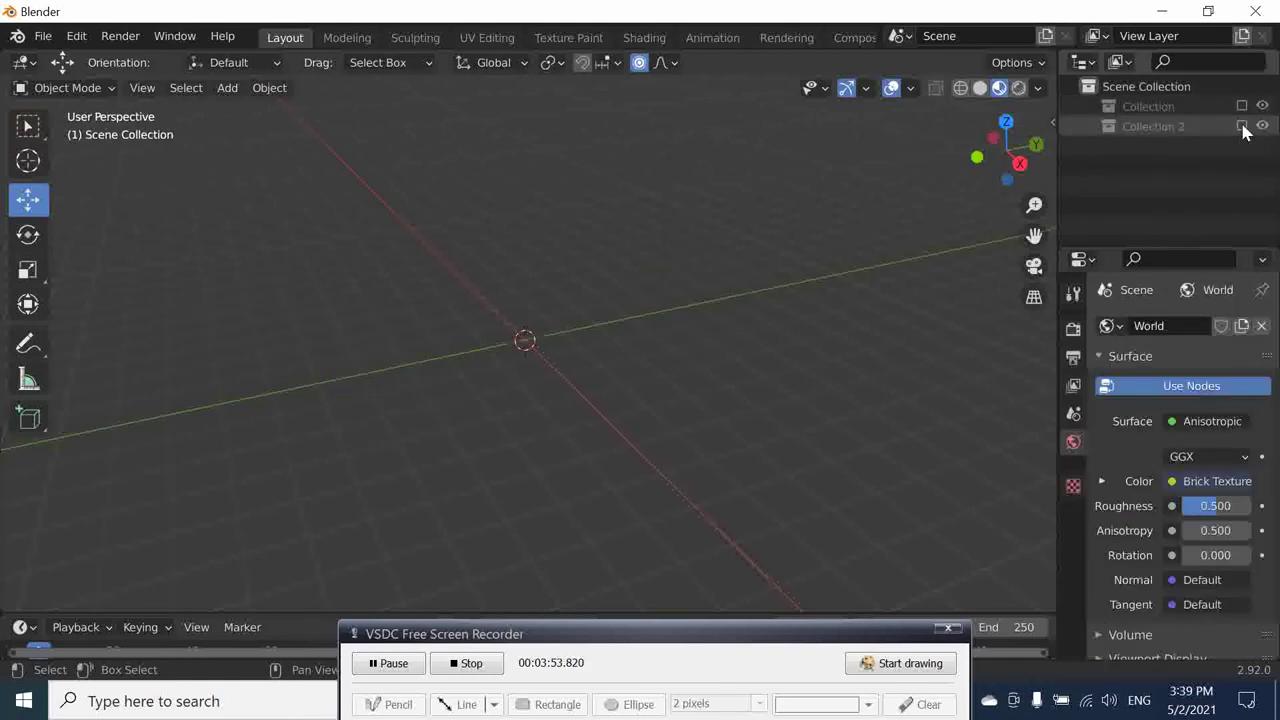
click(1242, 127)
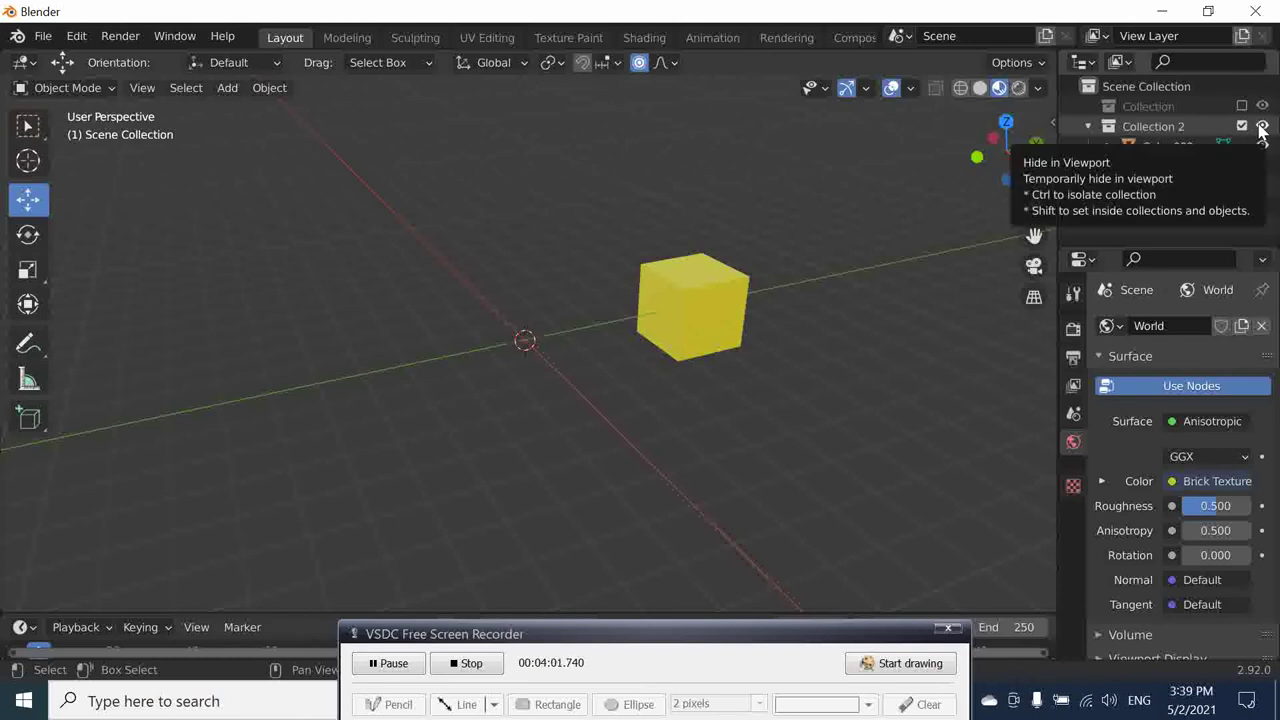
click(1241, 106)
click(1241, 106)
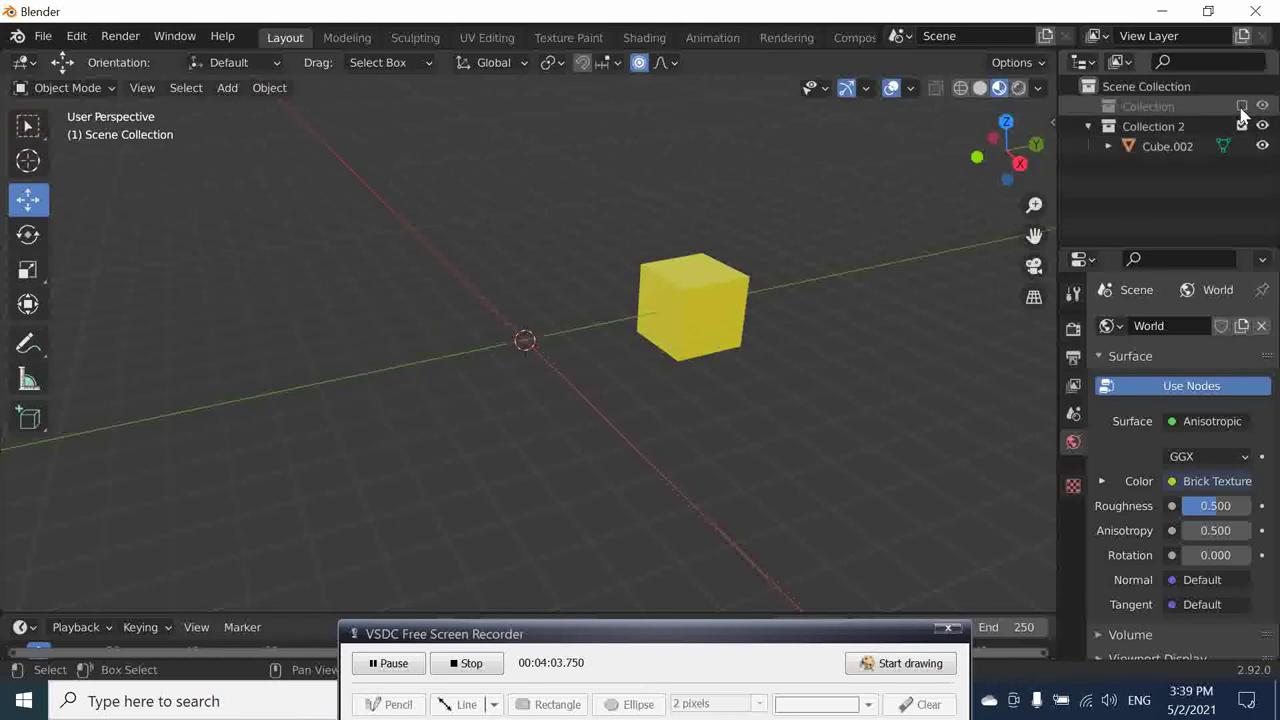
click(1241, 126)
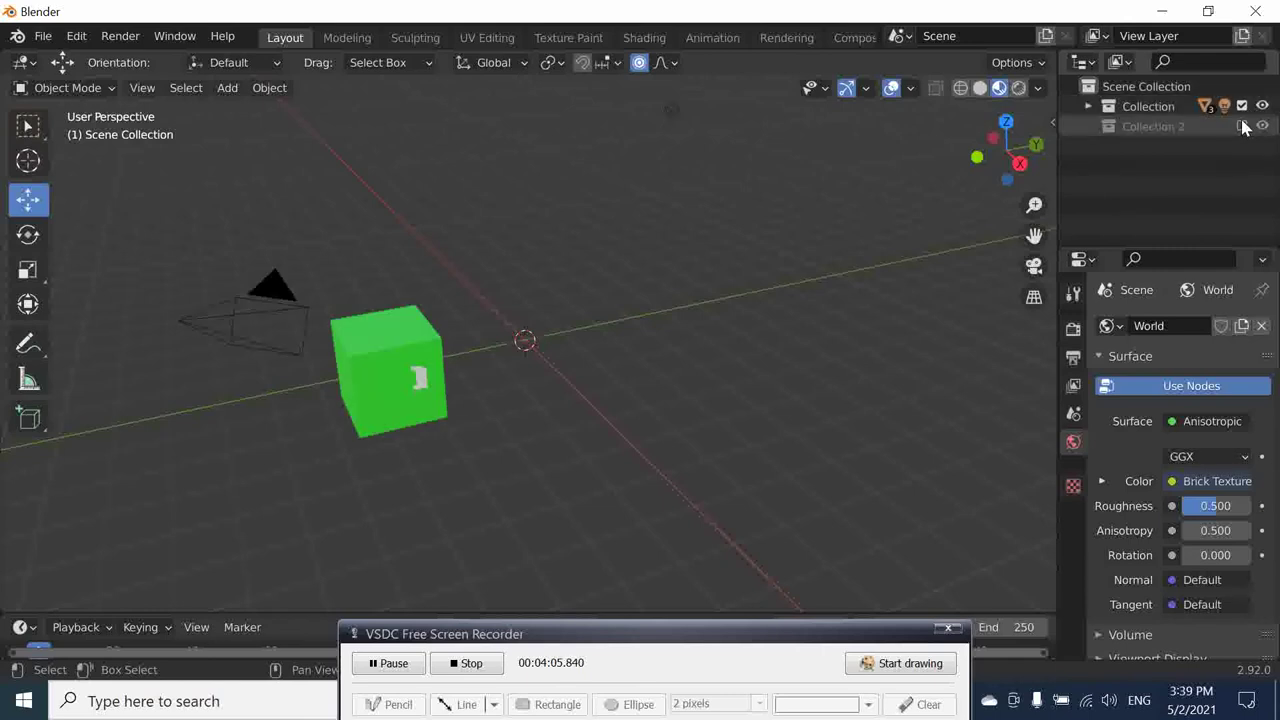
click(1241, 126)
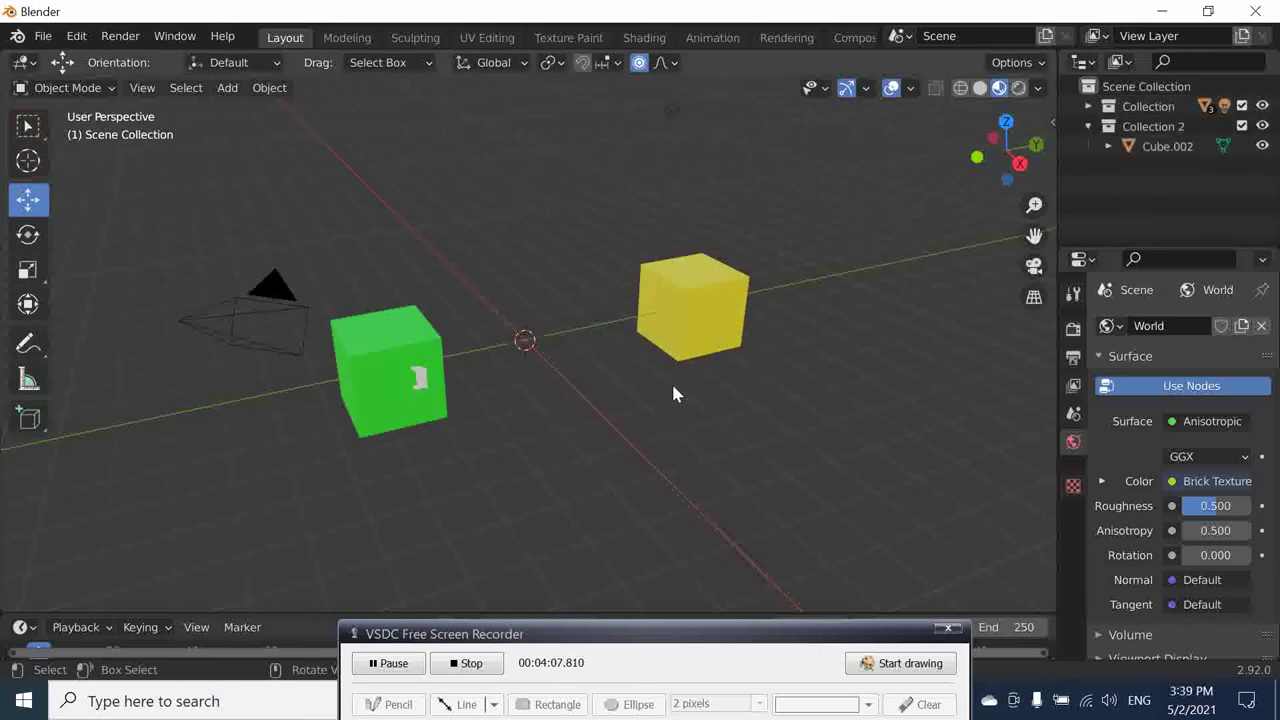